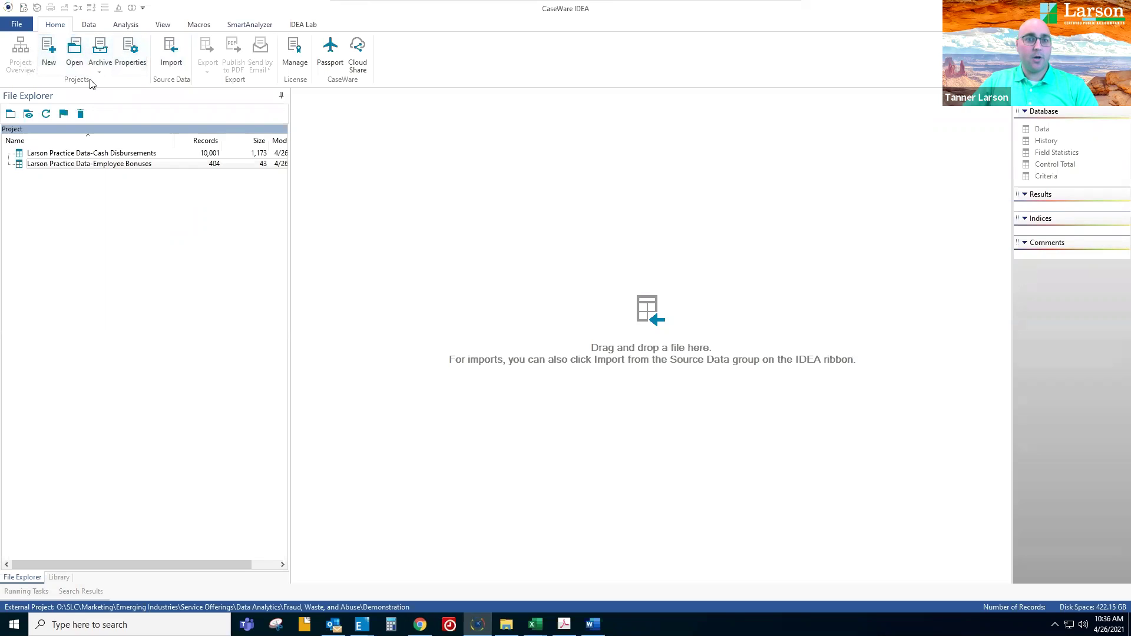
Open the Larson Practice Data-Cash Disbursements database.
click(180, 57)
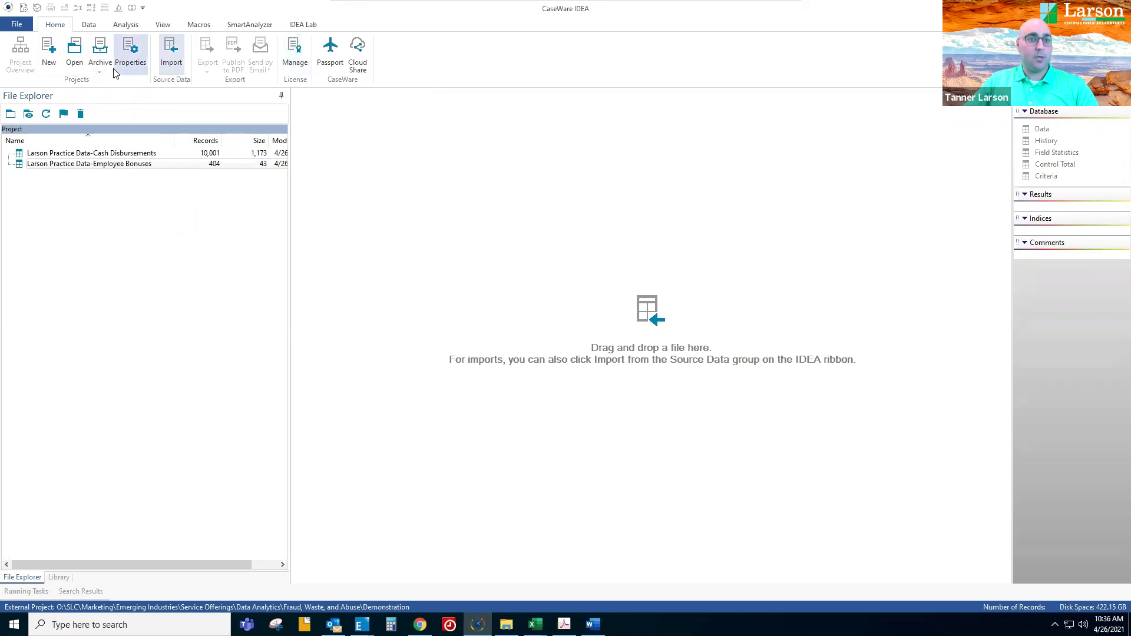
click(89, 25)
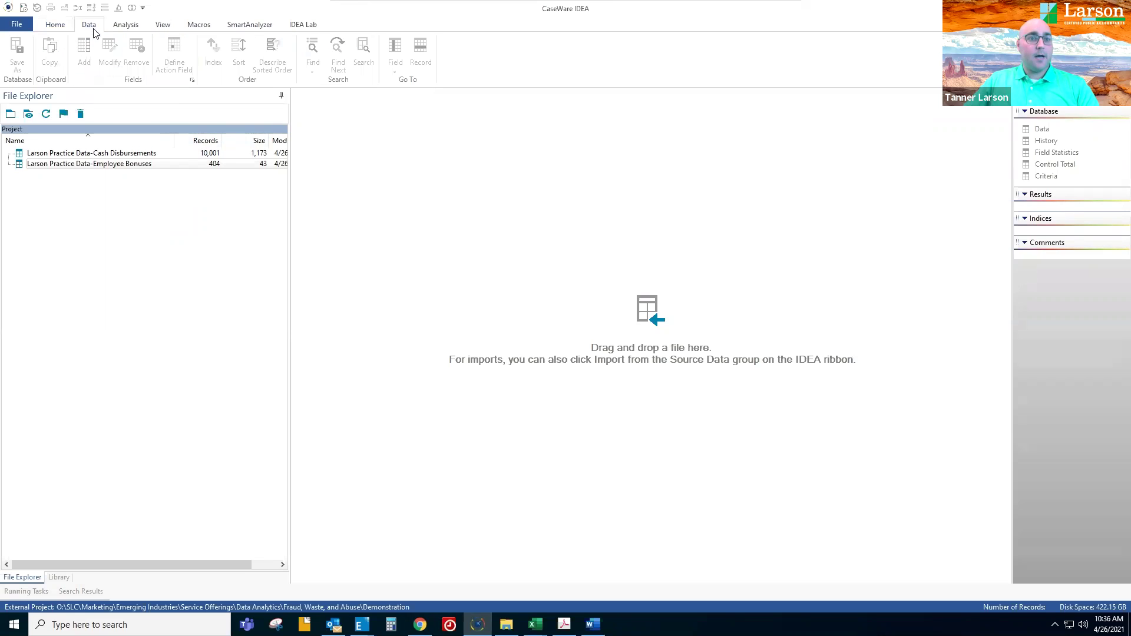
click(125, 26)
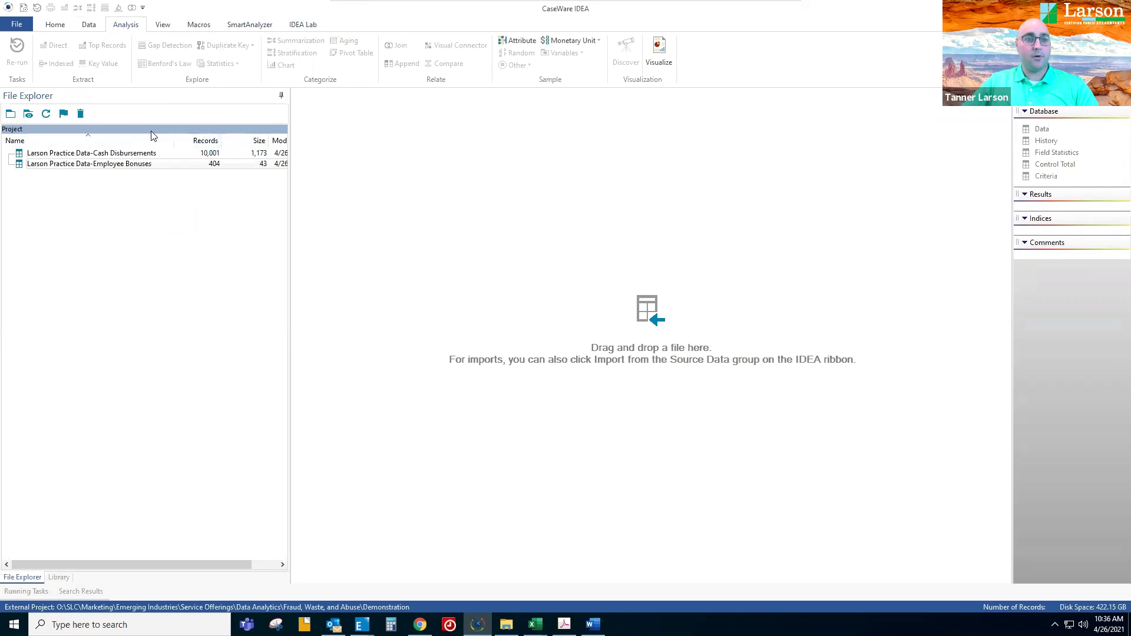
double_click(135, 155)
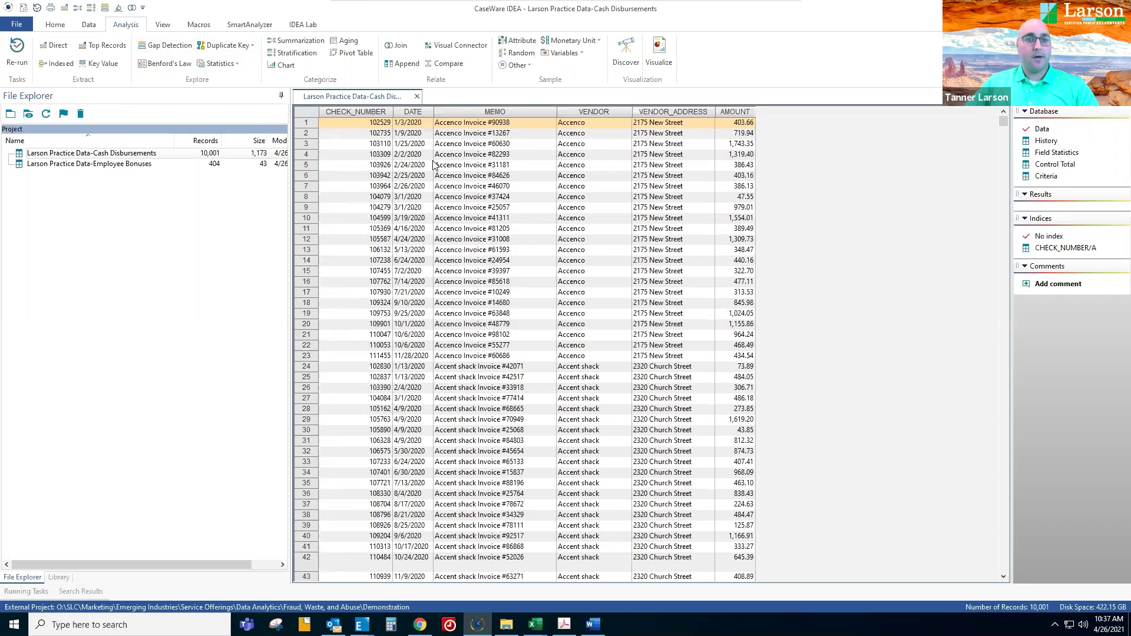
Start Duplicate Key Detection on the cash disbursements and define the key as CHECK_NUMBER, ascending.
click(252, 46)
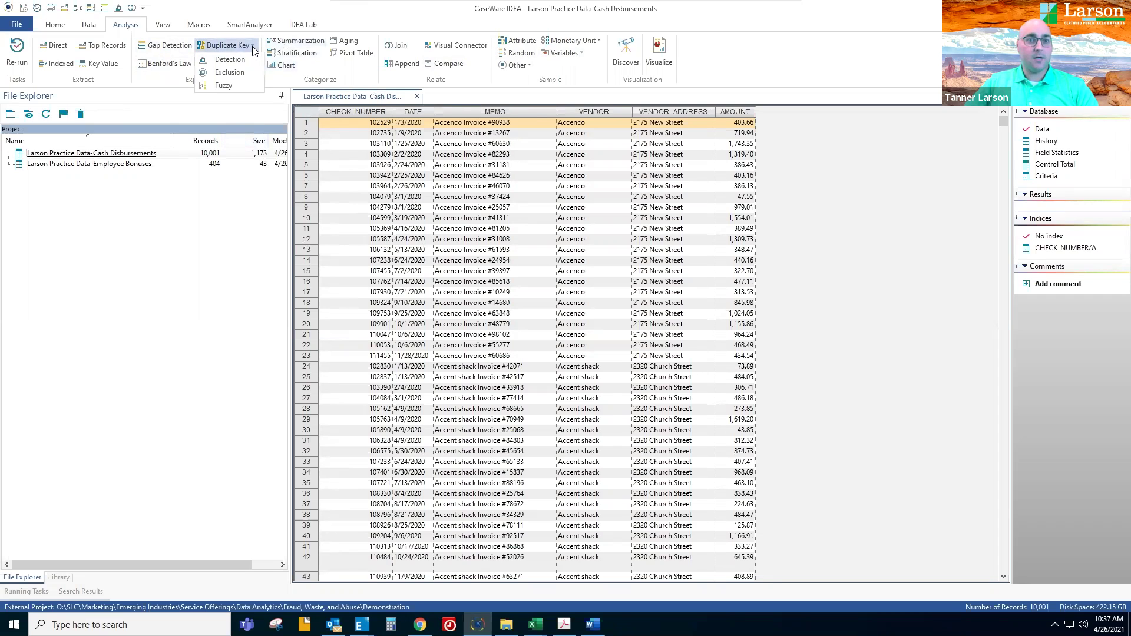
click(242, 59)
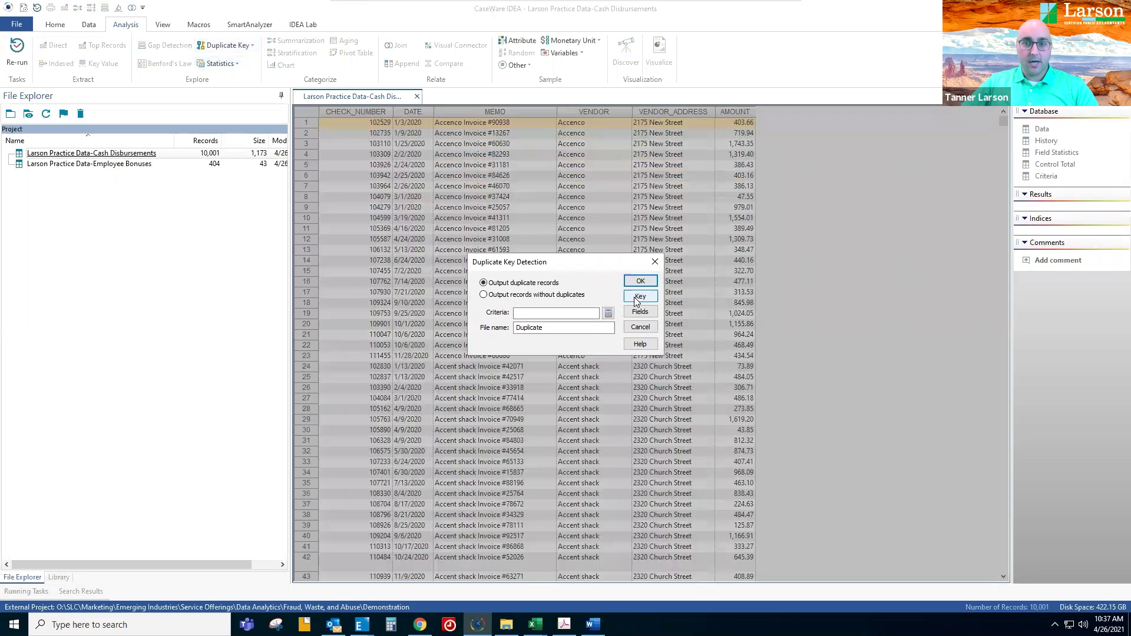
click(636, 299)
click(552, 292)
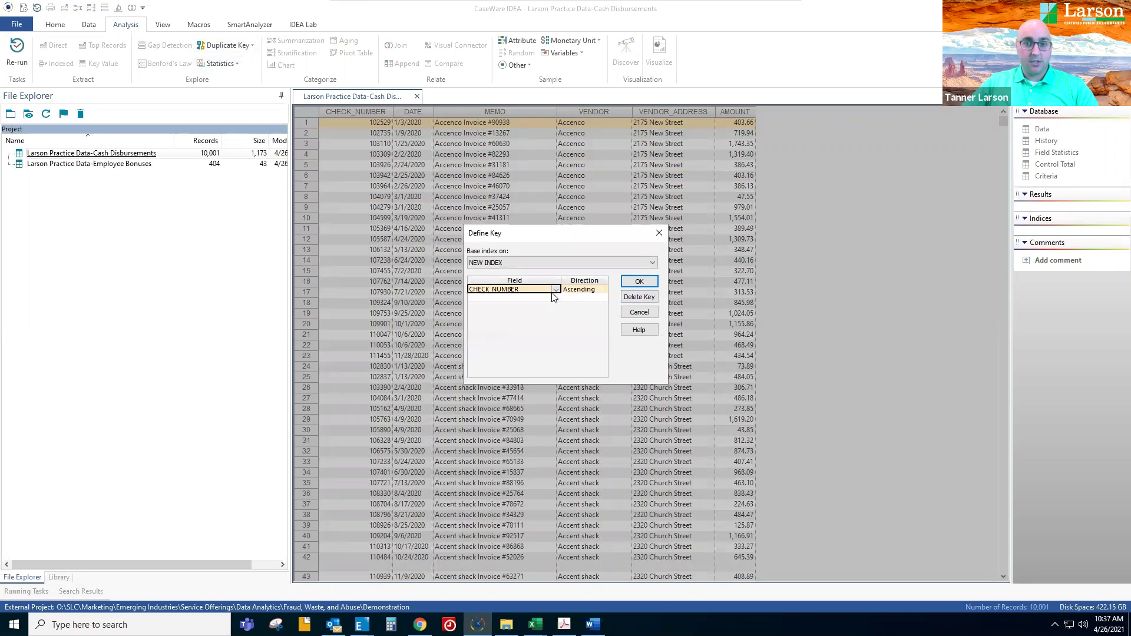
click(556, 290)
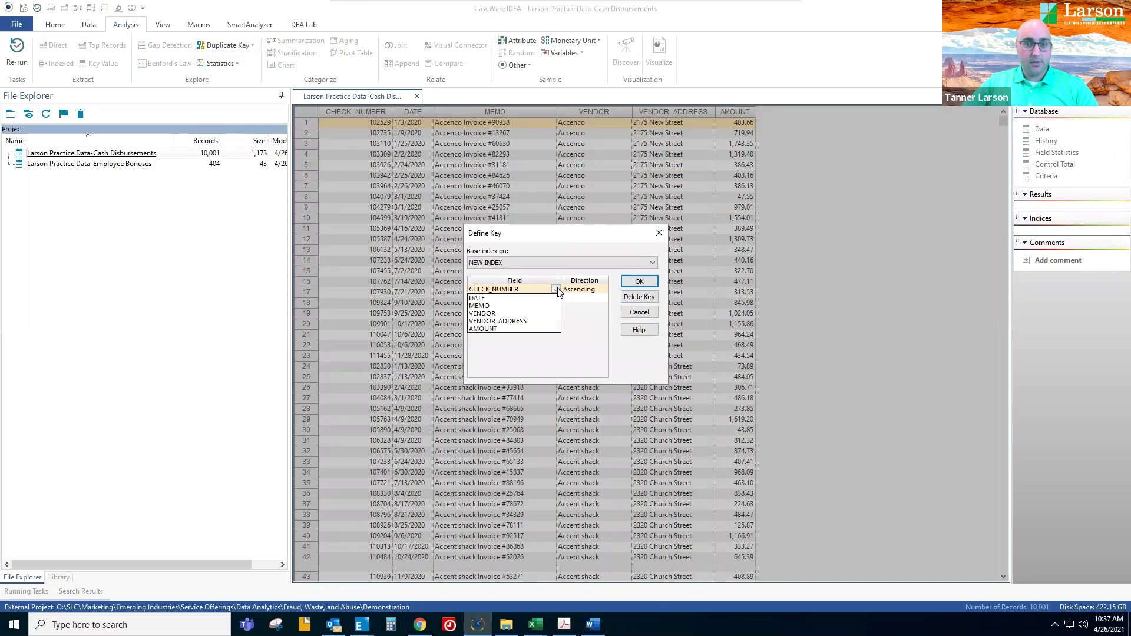
click(629, 282)
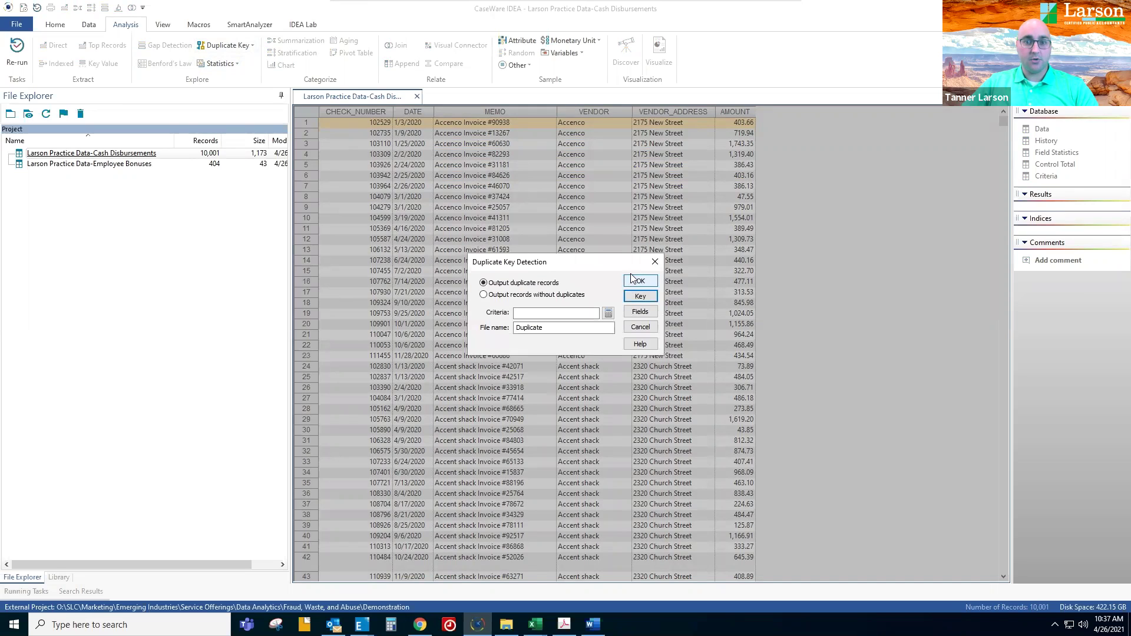
Include all fields in the output, name the file Duplicate Check Num, and run the duplicate detection.
click(632, 313)
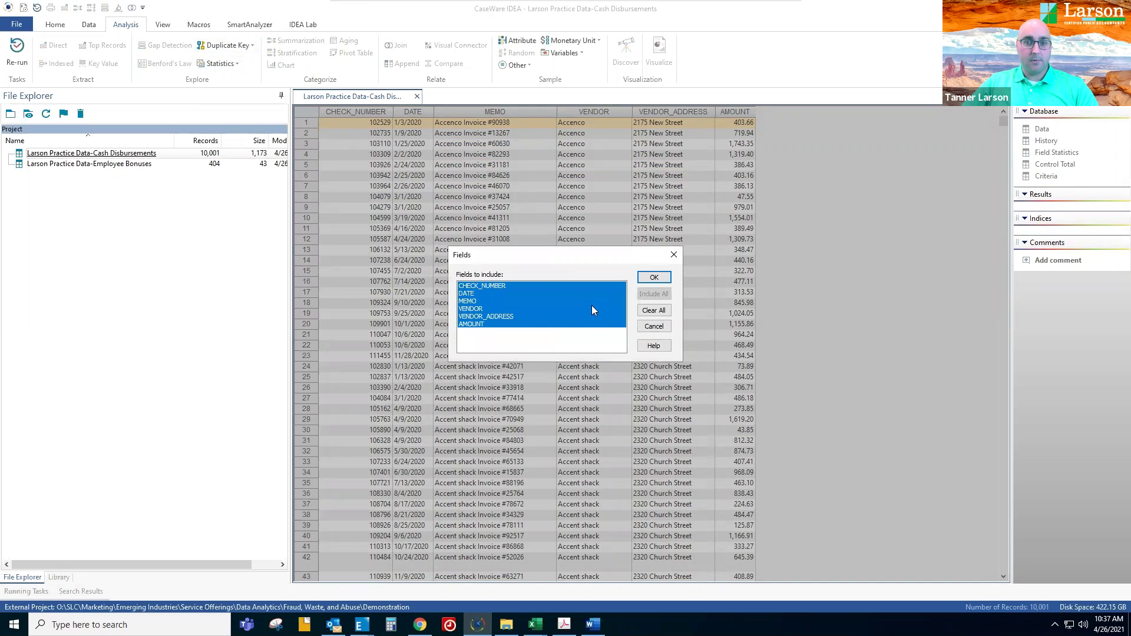
click(654, 275)
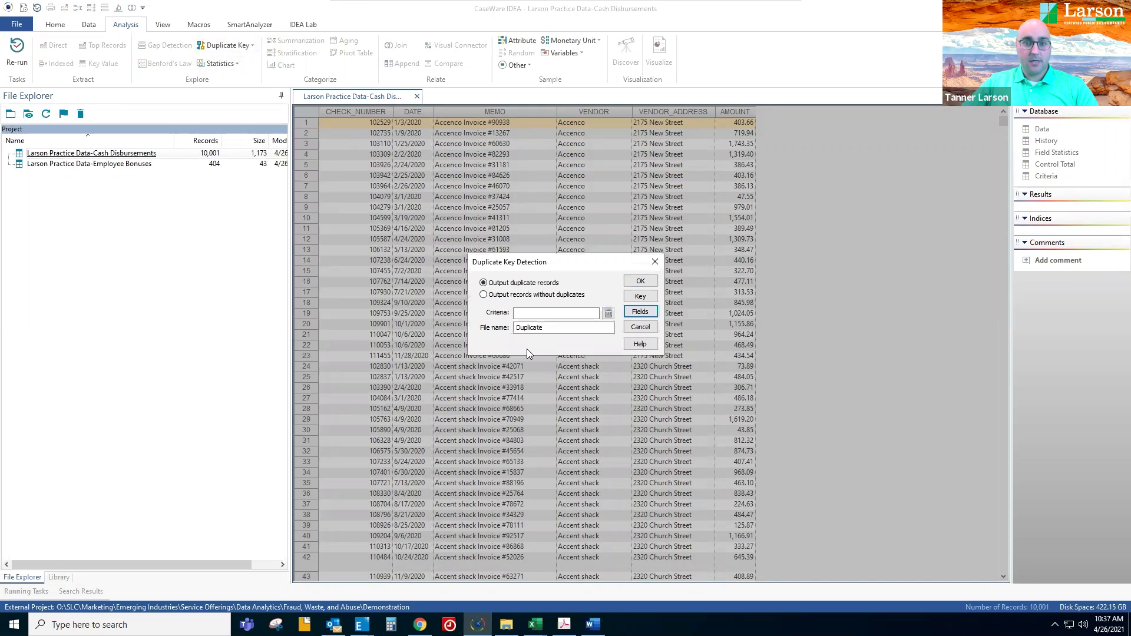
drag(543, 328, 513, 329)
text(plicate Check N)
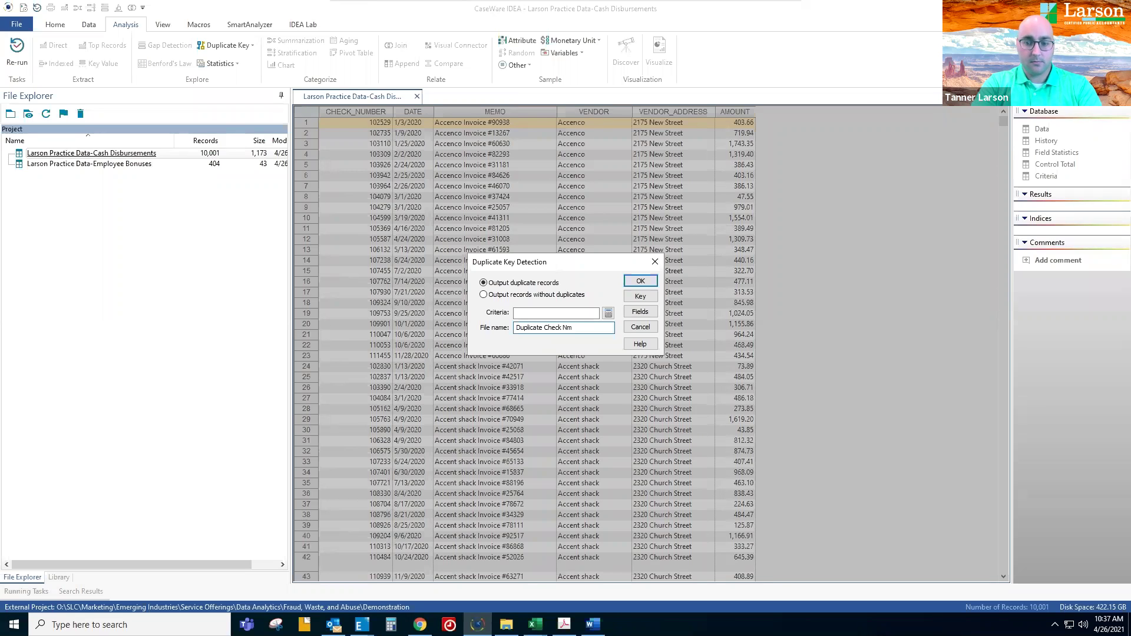
text(um)
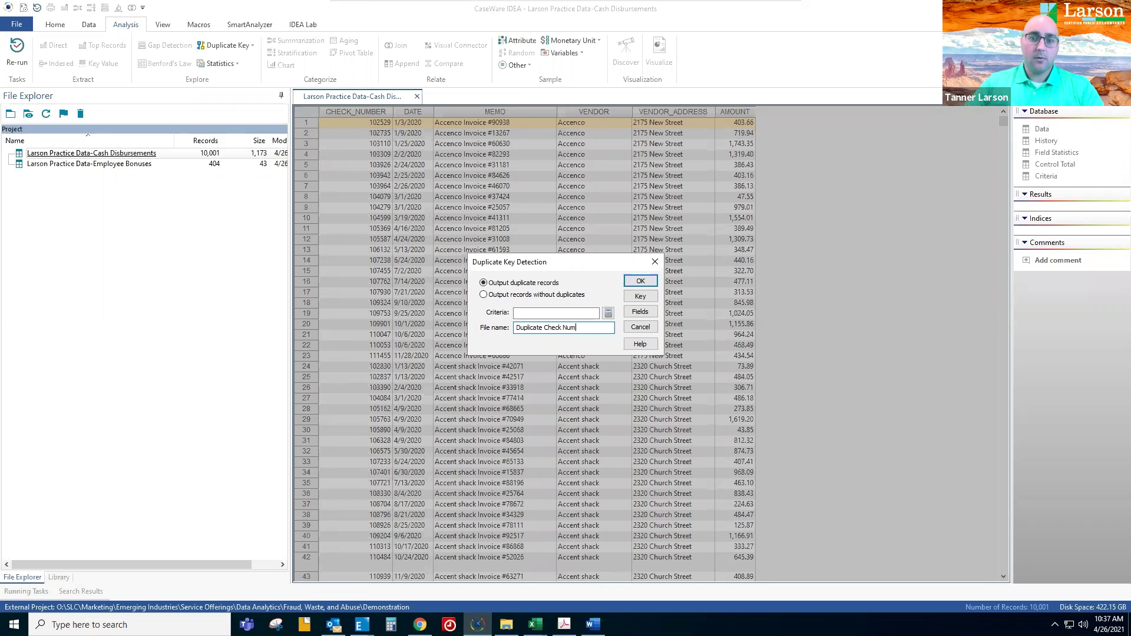
click(640, 283)
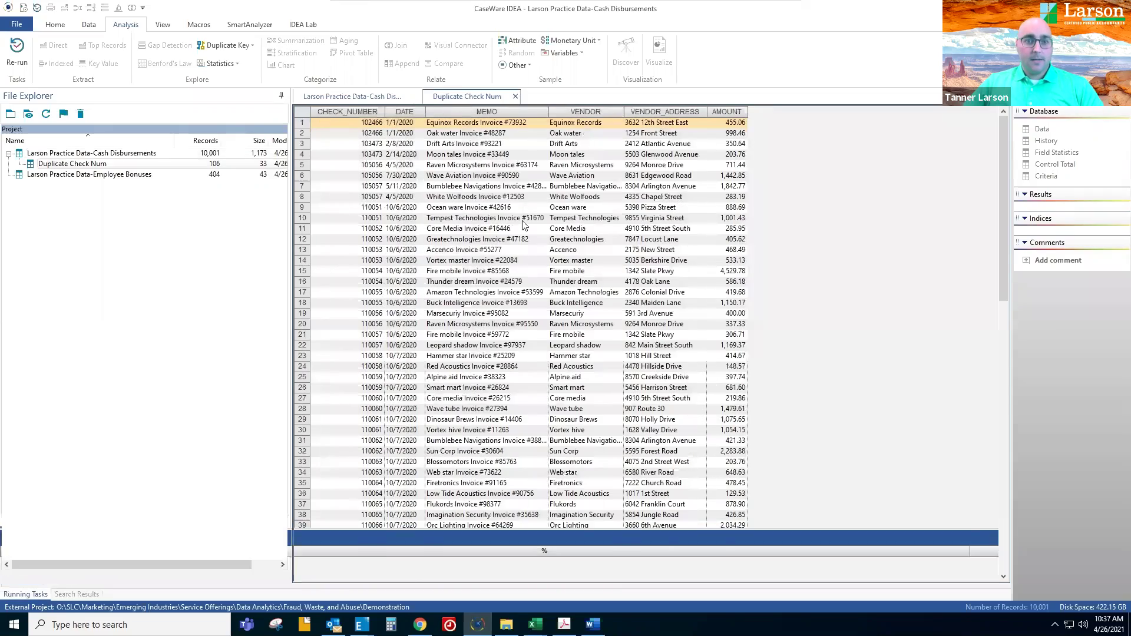
Examine the check numbers, dates, memos and vendors throughout the Duplicate Check Num records.
scroll(600, 266, down, 20)
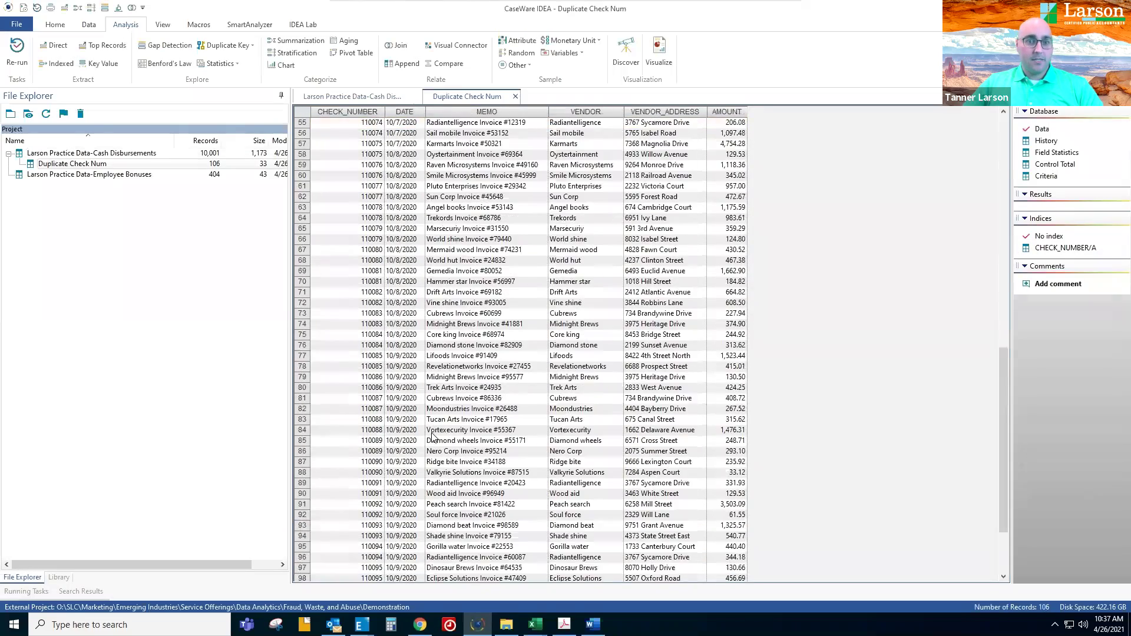
scroll(442, 407, up, 13)
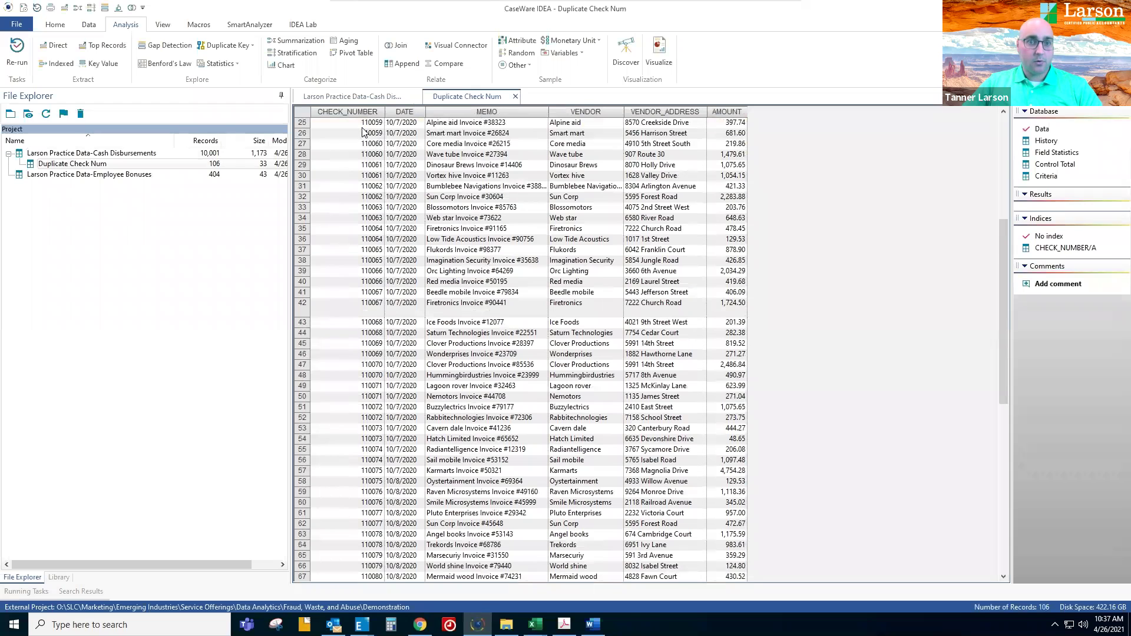
scroll(352, 288, up, 6)
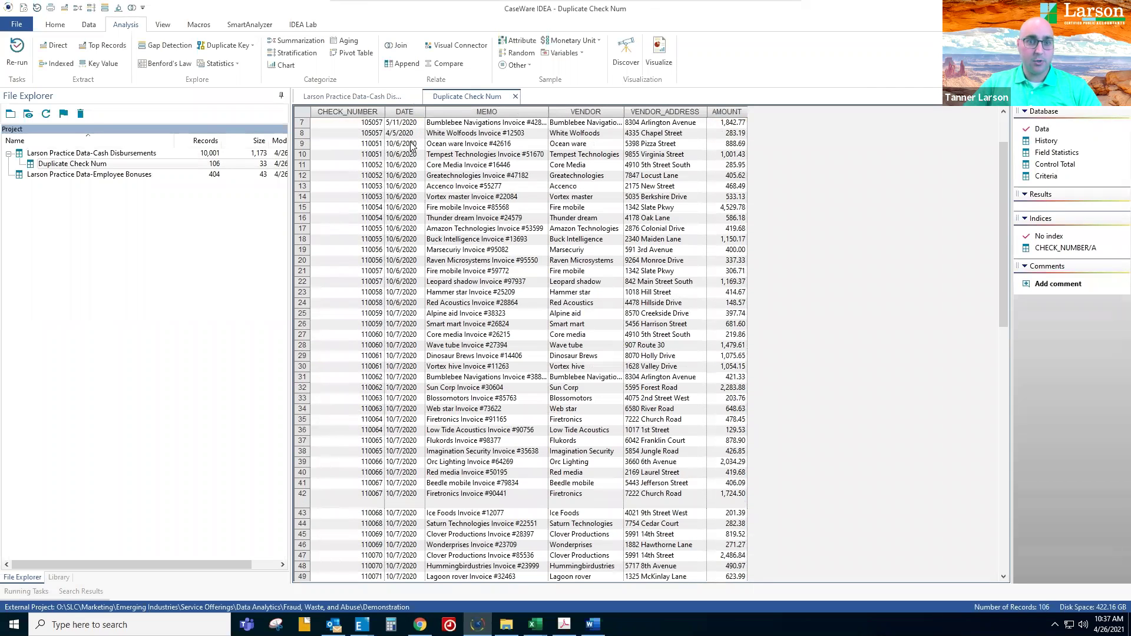
scroll(400, 162, down, 19)
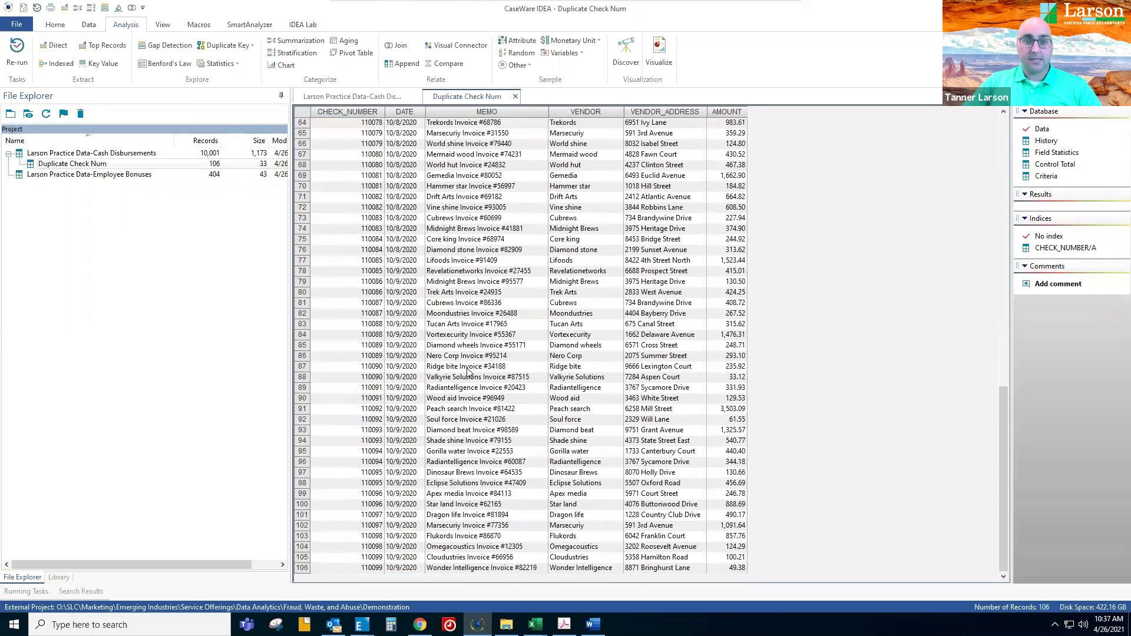
scroll(483, 367, up, 17)
scroll(483, 366, up, 4)
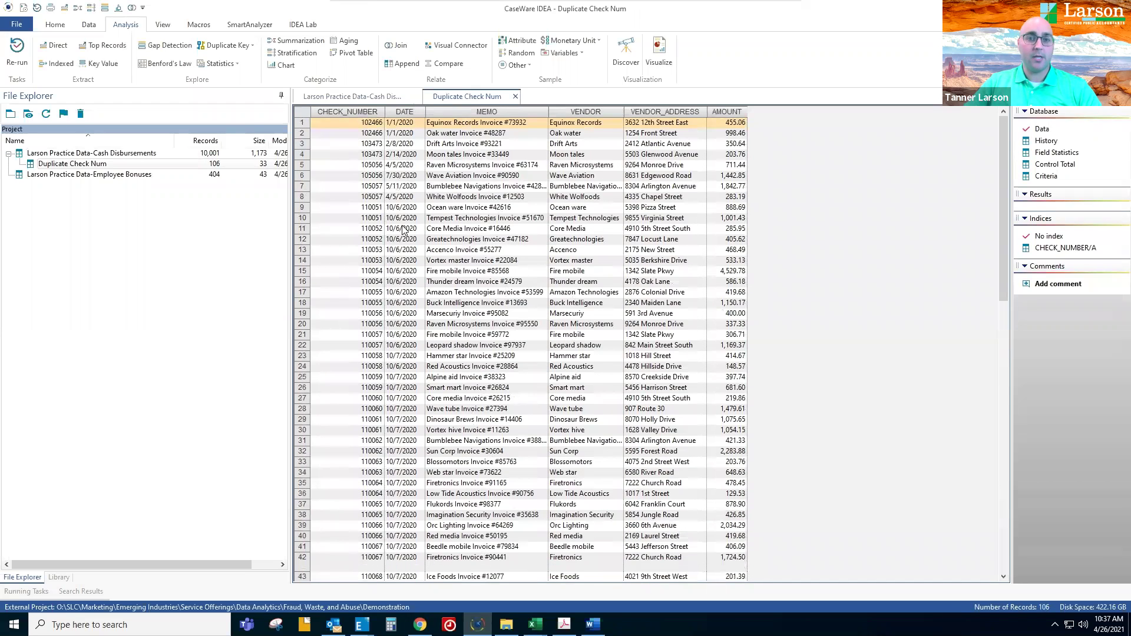
Run Duplicate Key Detection on the Cash Disbursements database with MEMO as the ascending key, outputting to a file named Duplicate Memo.
click(353, 96)
click(250, 46)
click(224, 61)
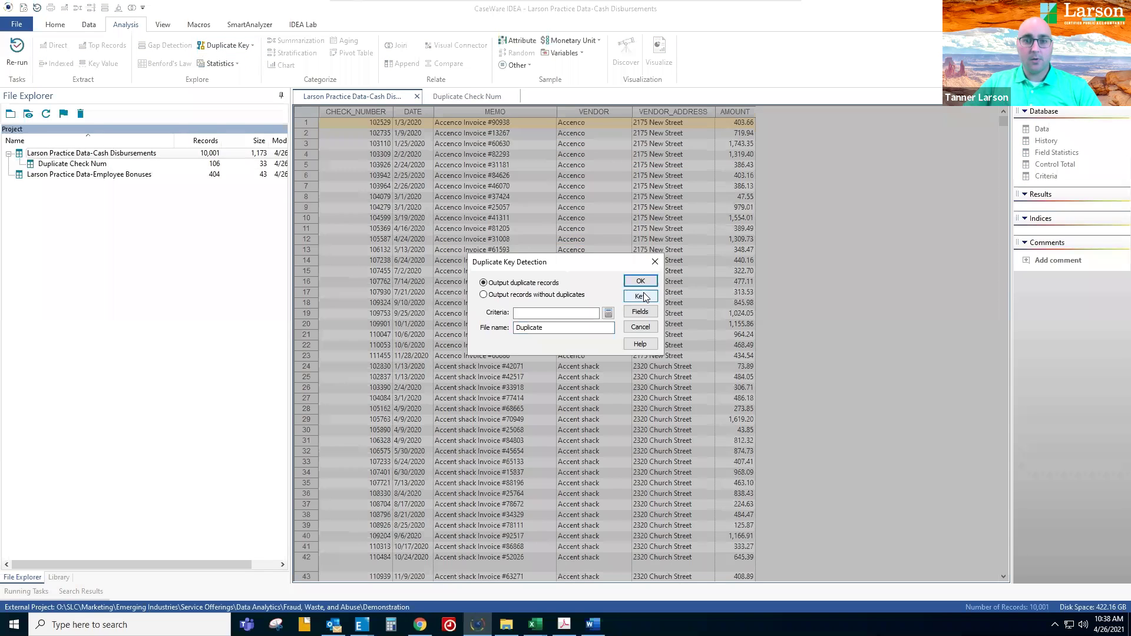
click(641, 298)
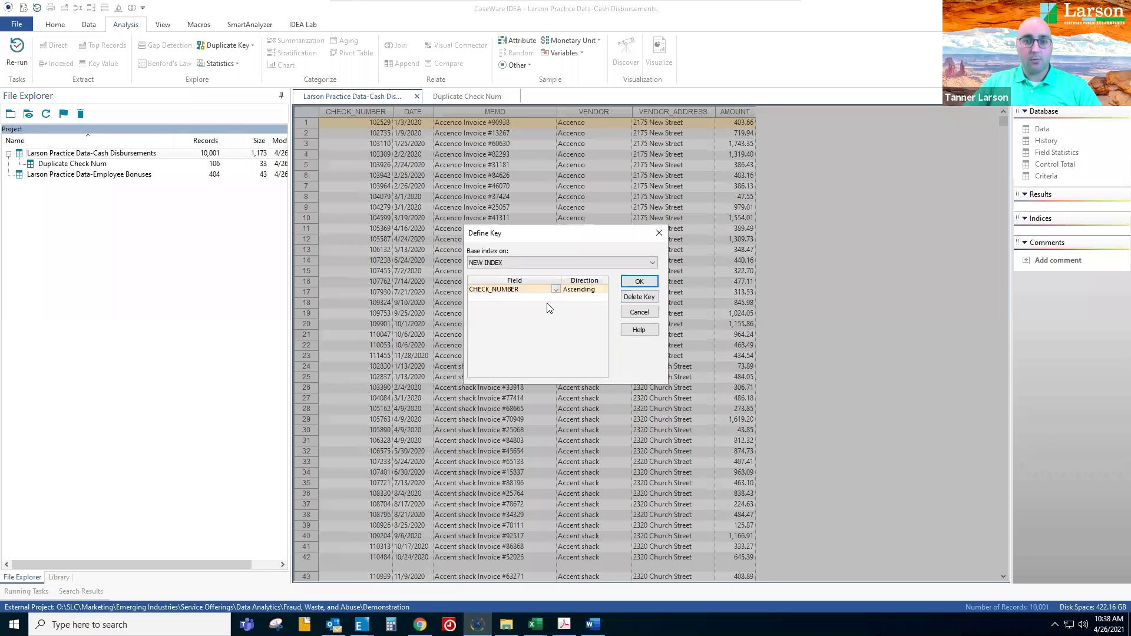
click(555, 289)
click(488, 306)
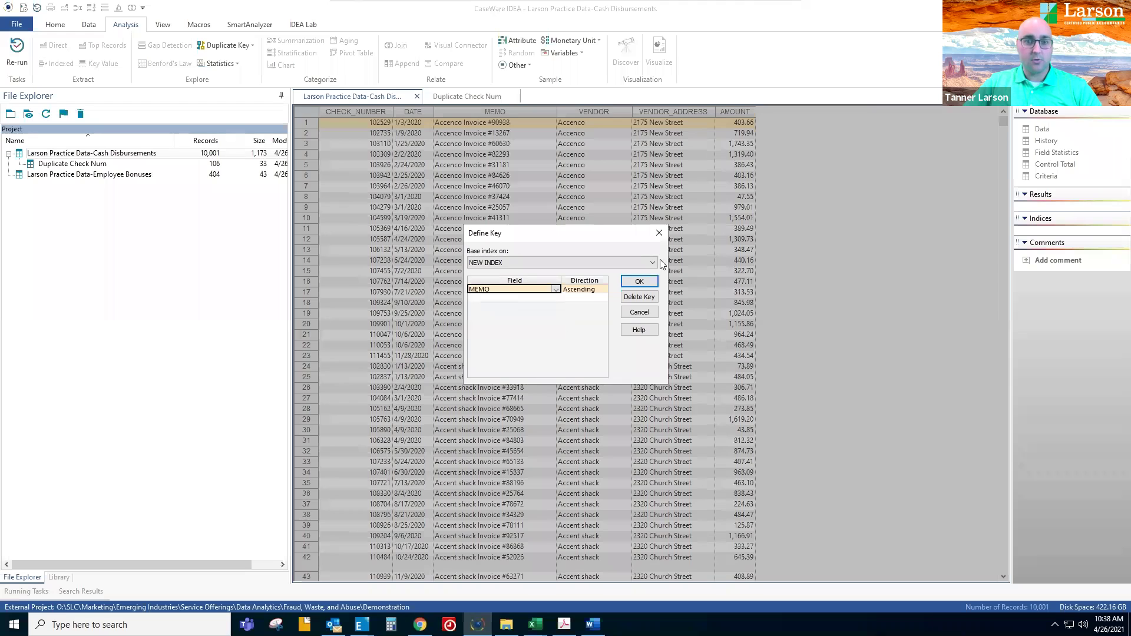
click(639, 281)
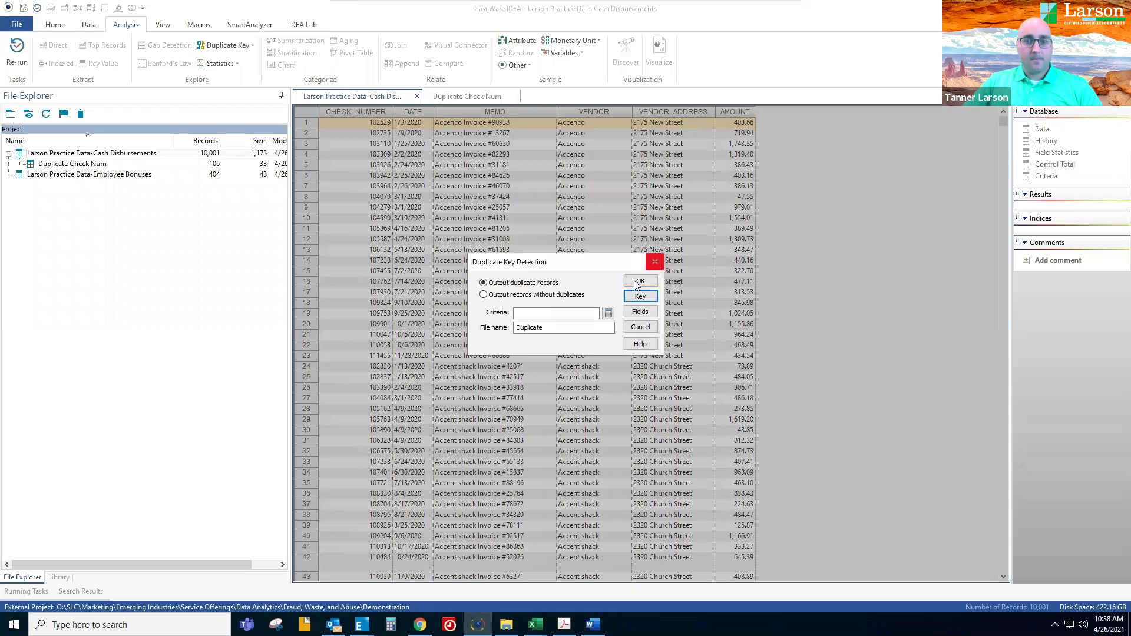
click(569, 328)
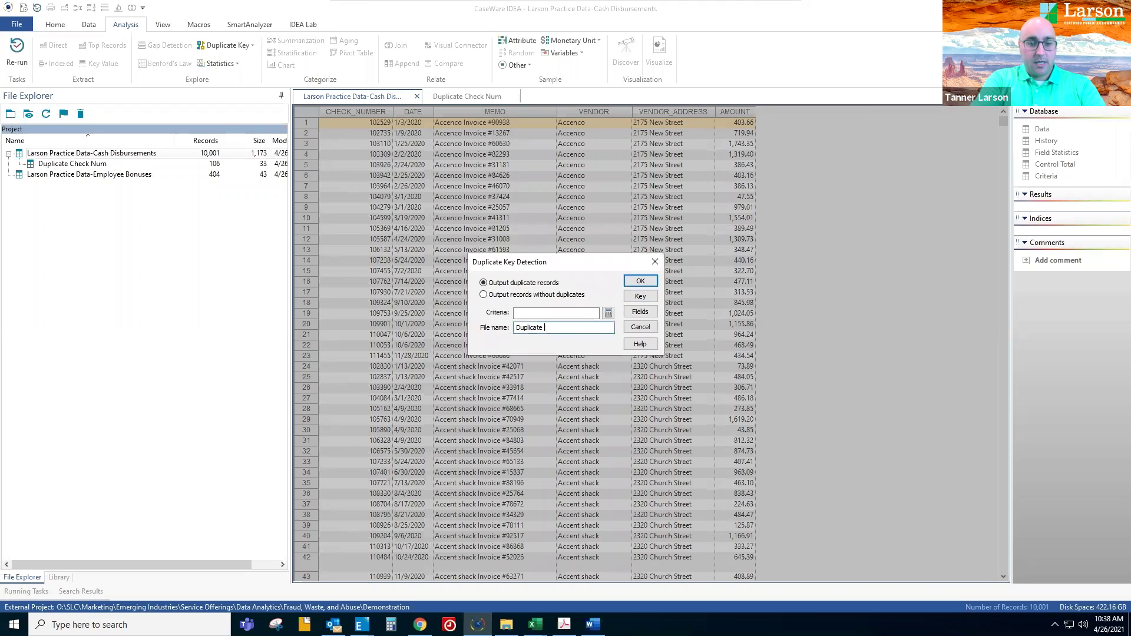
key(Return)
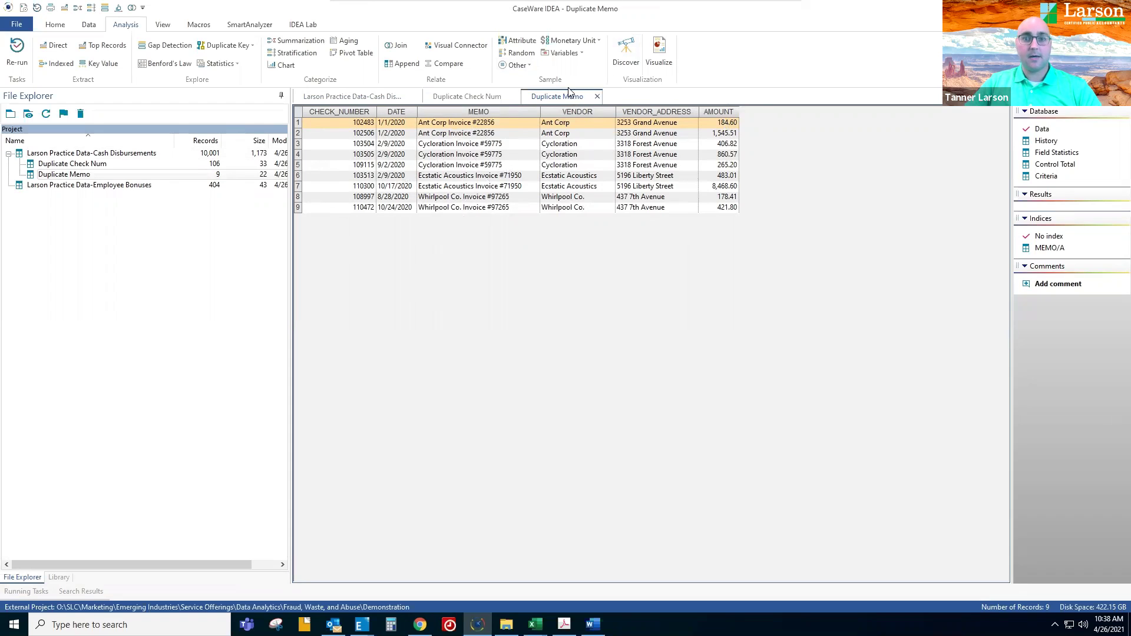
click(252, 46)
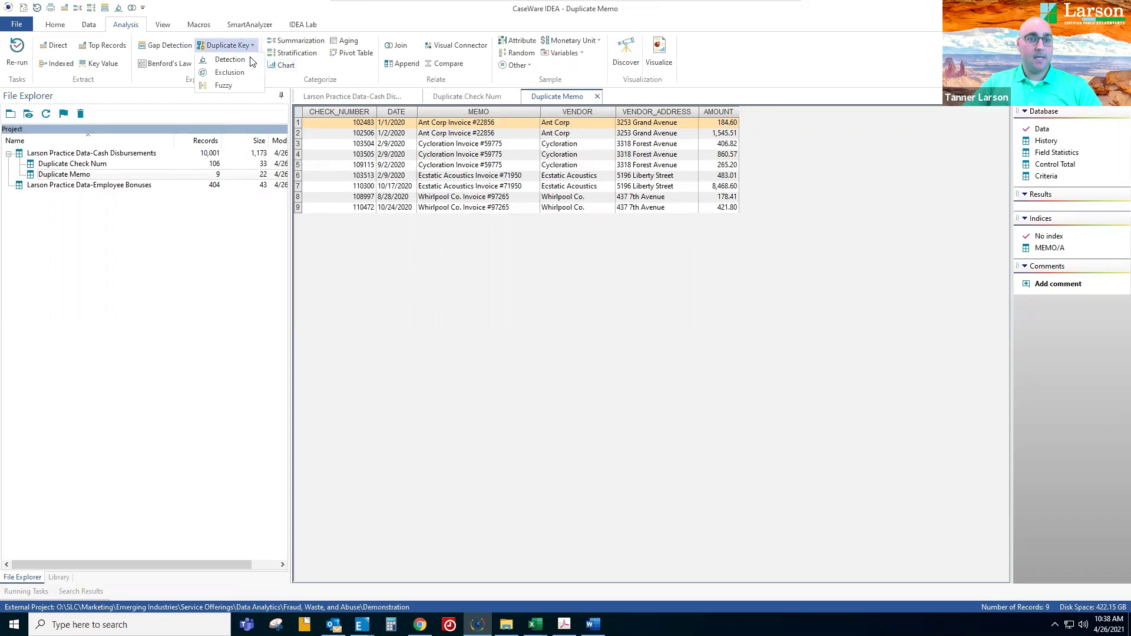
click(247, 69)
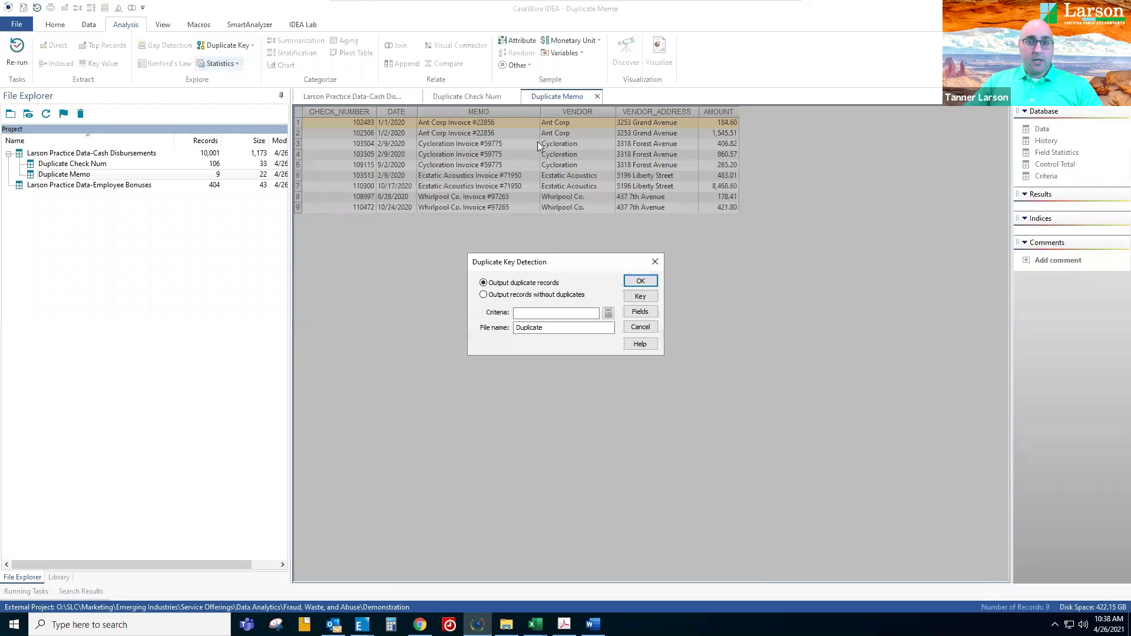
click(629, 296)
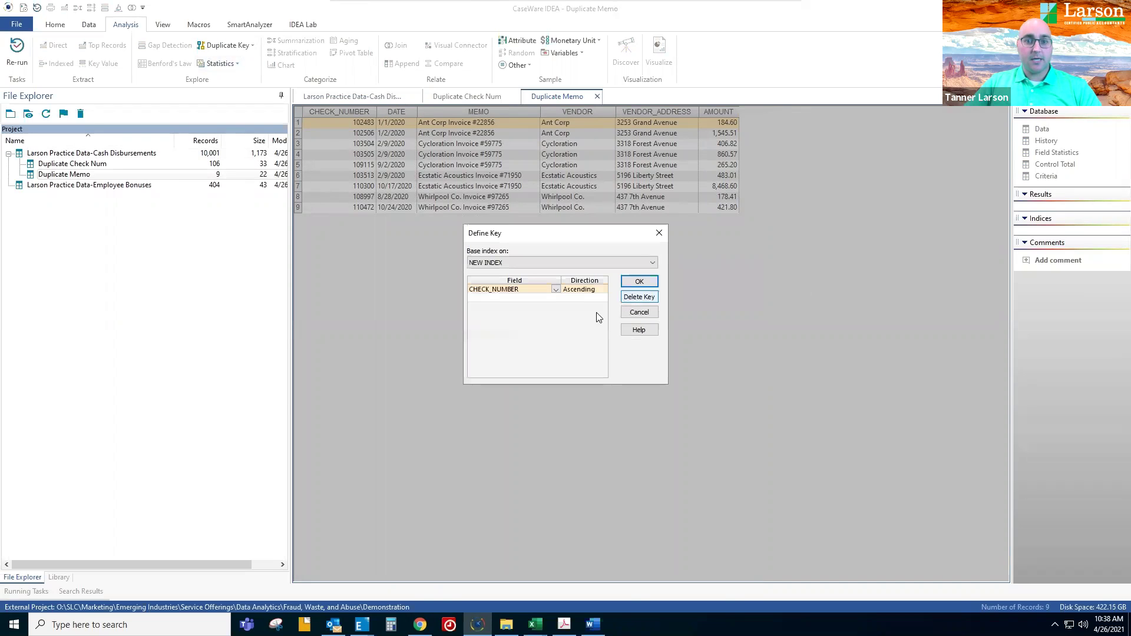
click(556, 289)
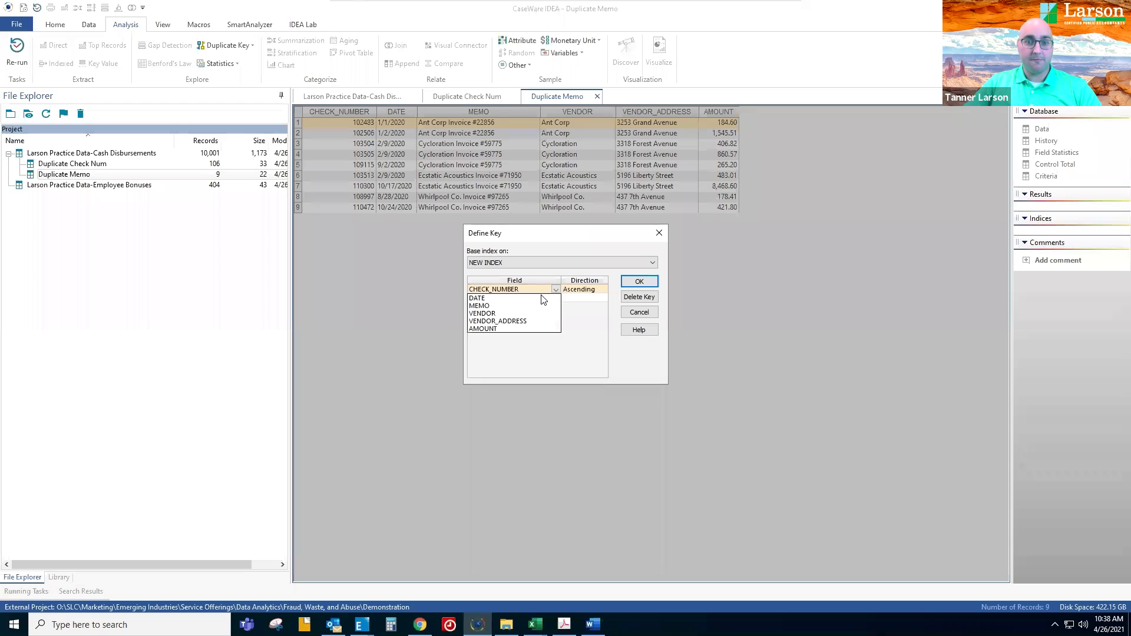
click(499, 298)
click(556, 297)
click(556, 298)
click(493, 315)
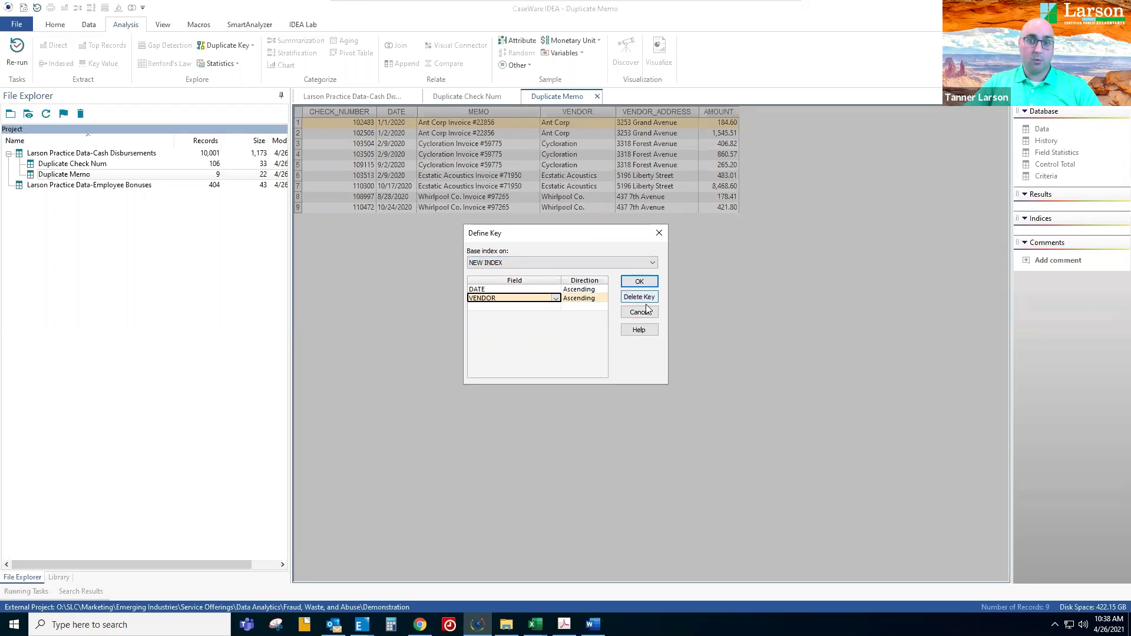
click(639, 281)
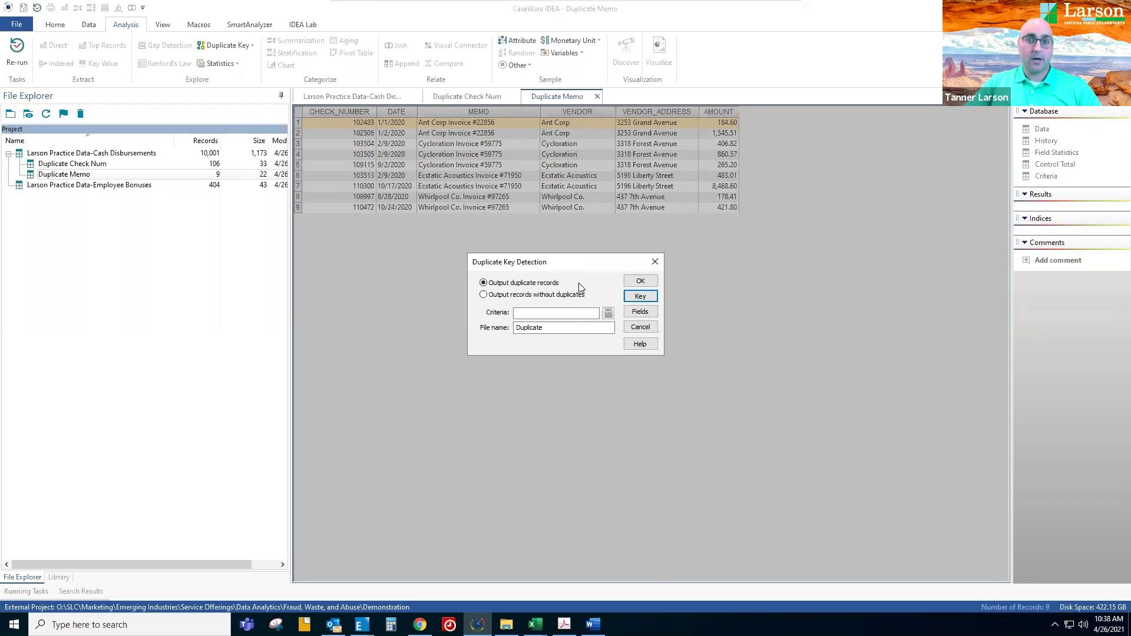
click(654, 261)
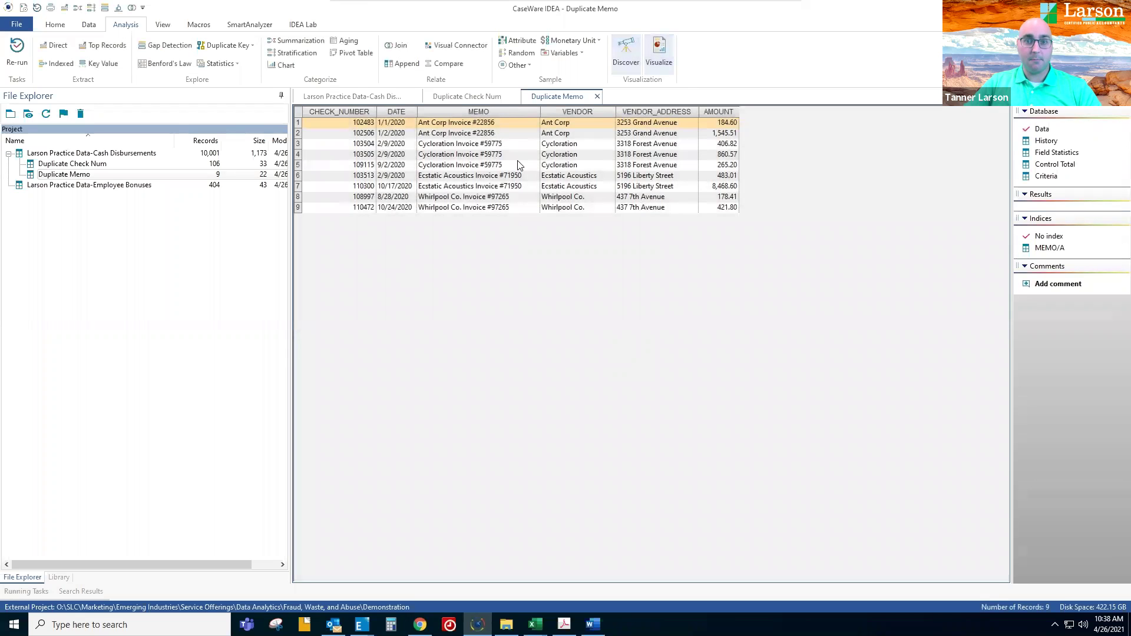
Start Duplicate Key Detection on the Cash Disbursements database and define the key as DATE and VENDOR, both ascending.
click(338, 97)
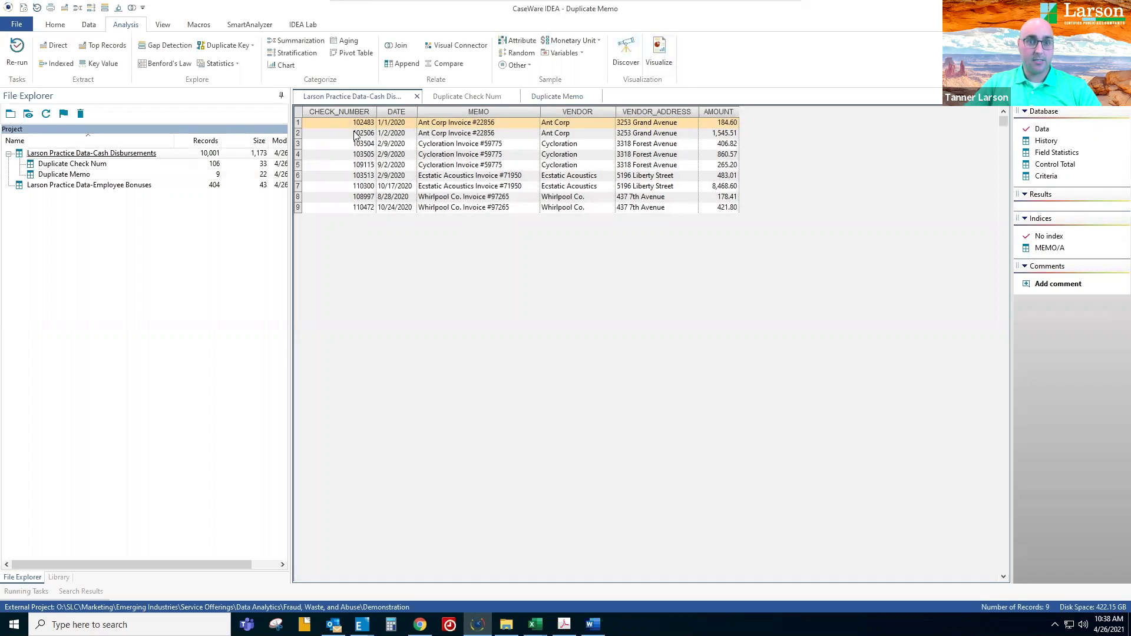
click(224, 46)
click(233, 58)
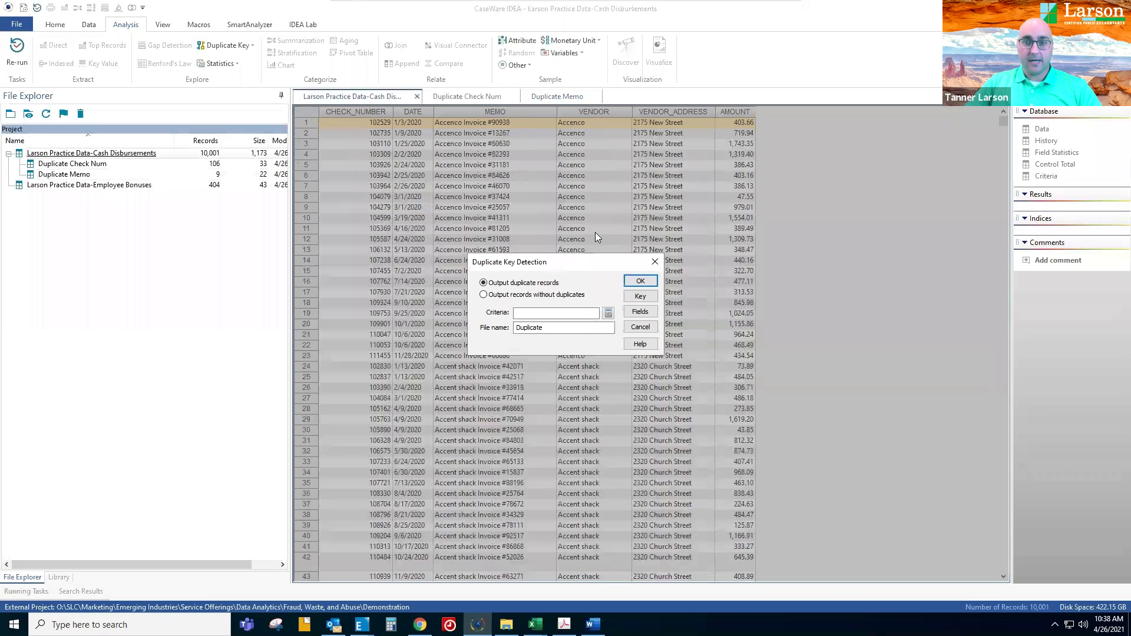
click(639, 295)
click(555, 289)
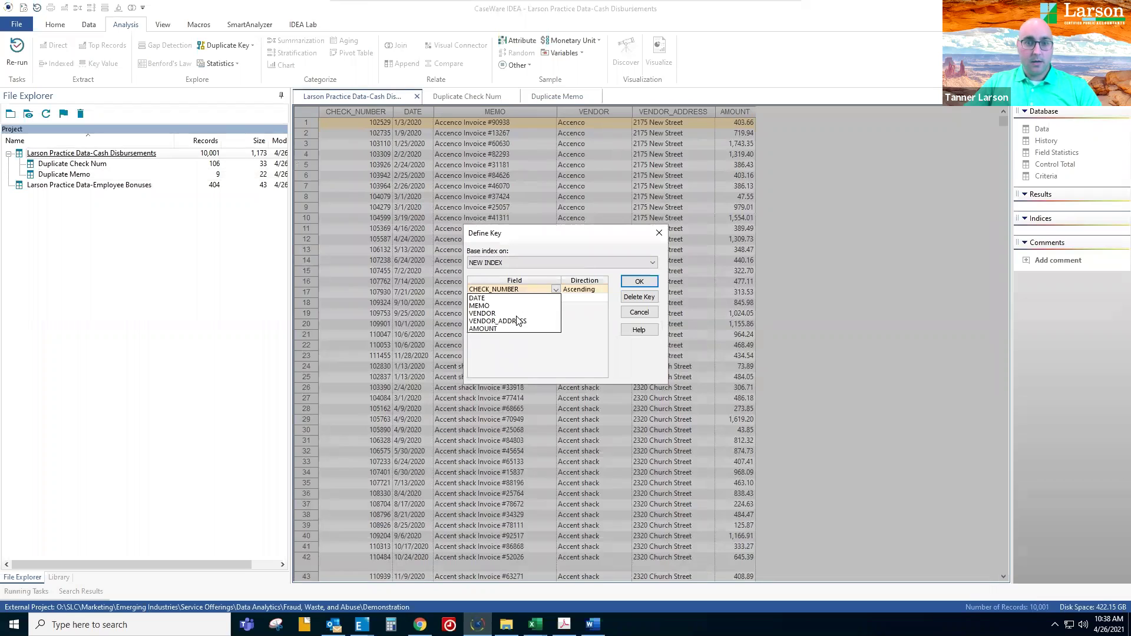
click(544, 306)
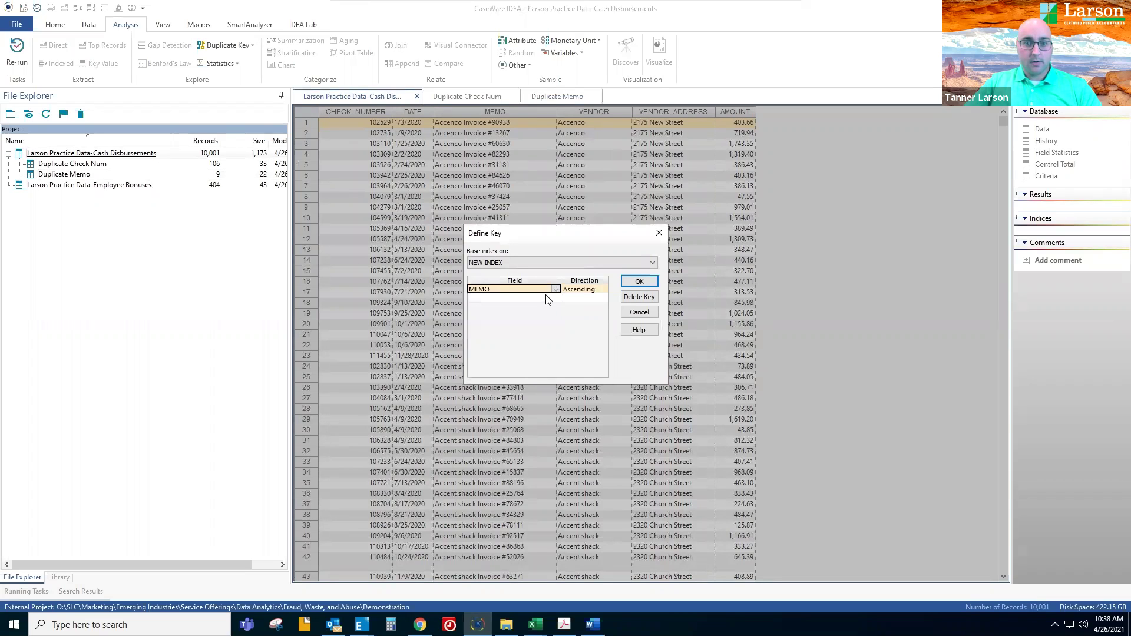
click(540, 303)
click(543, 304)
click(556, 299)
click(497, 315)
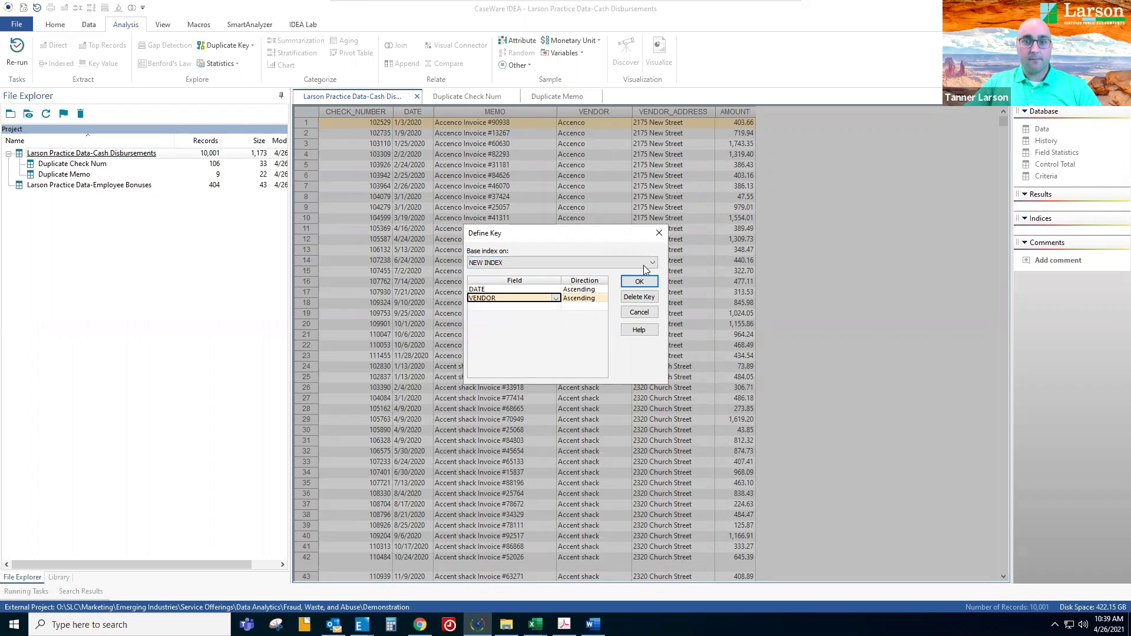
click(640, 282)
Name the output file Multiple payments to same Vendor on the same day, run the detection, and review the resulting records.
click(569, 327)
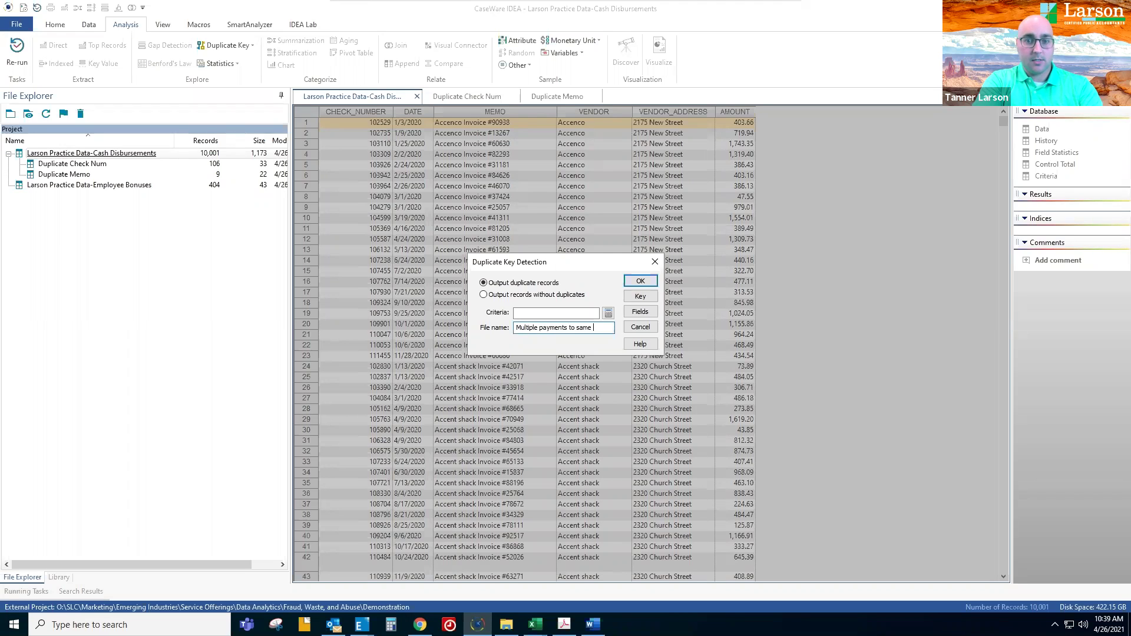
text(Multiple payments to same Vendor on the same day)
key(Return)
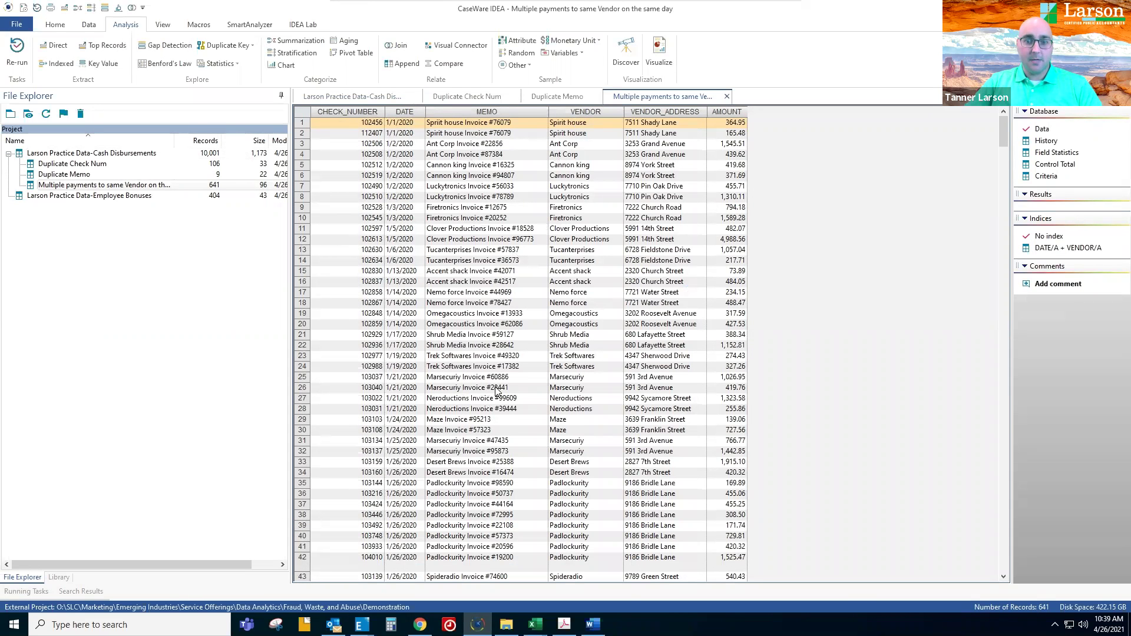
scroll(604, 334, down, 4)
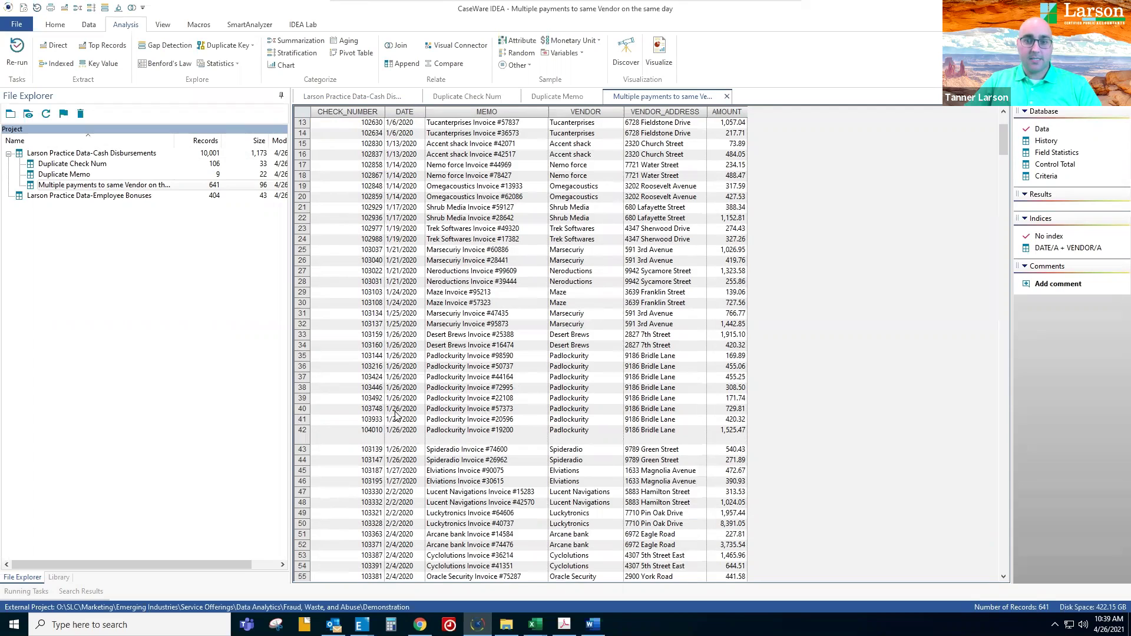
scroll(576, 408, up, 4)
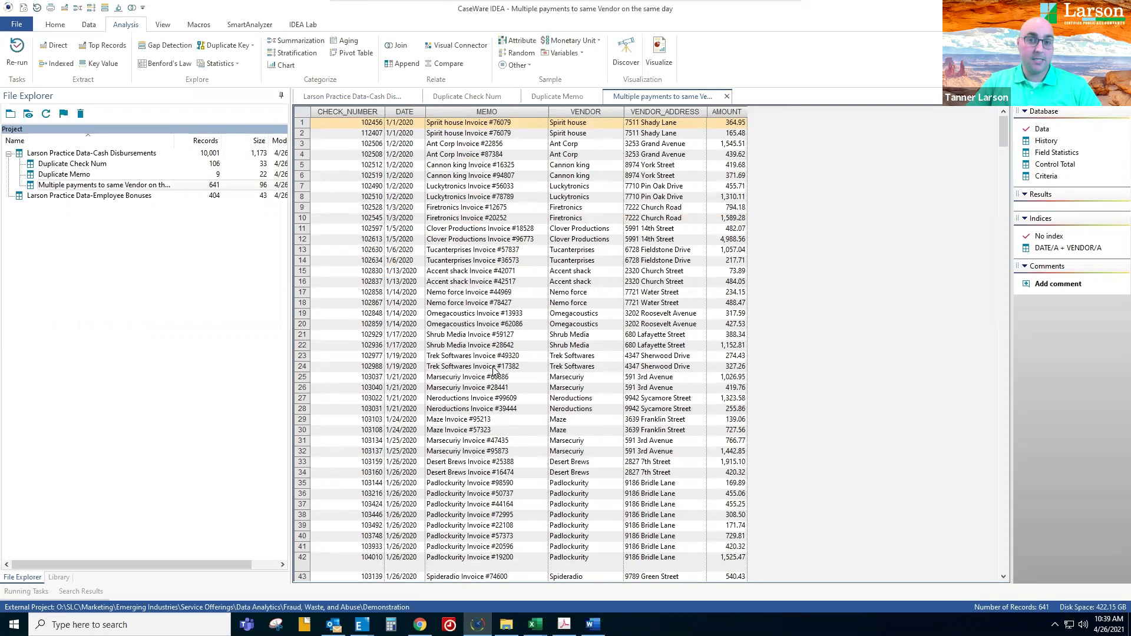
Open the Employee Bonuses database and start a Fuzzy Duplicate test with ADDRESS as the match key.
click(338, 97)
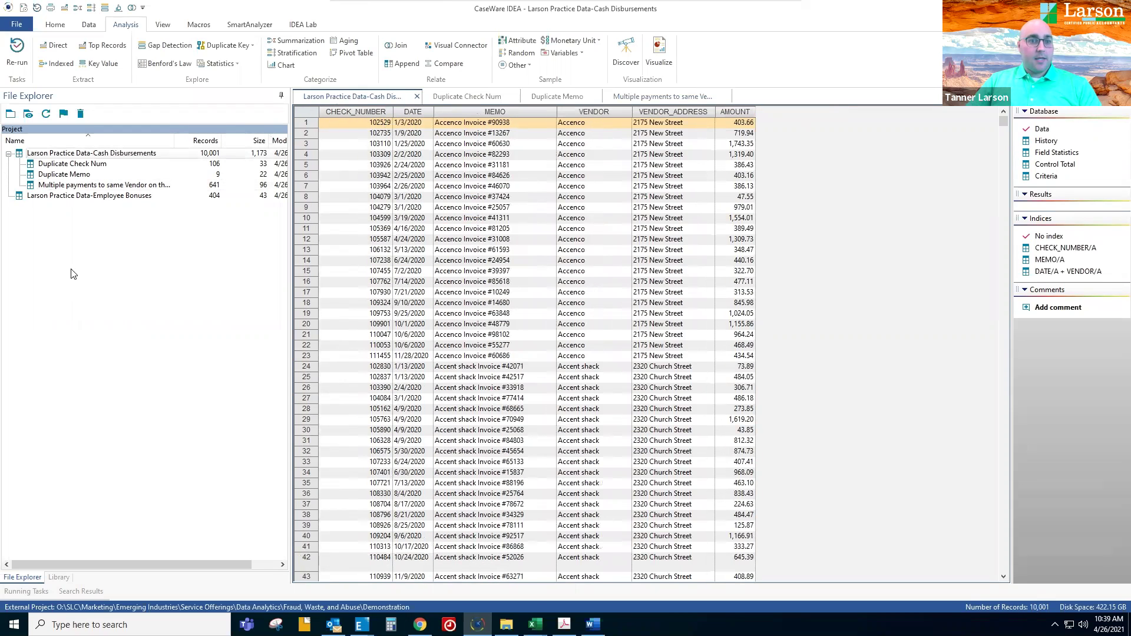
double_click(70, 197)
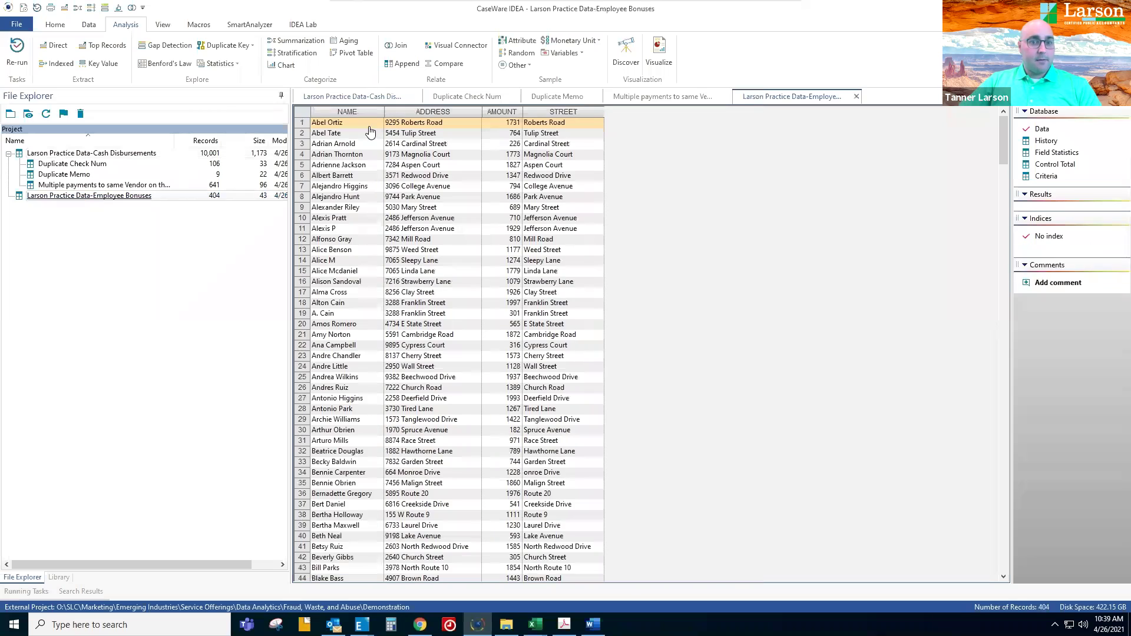
click(250, 46)
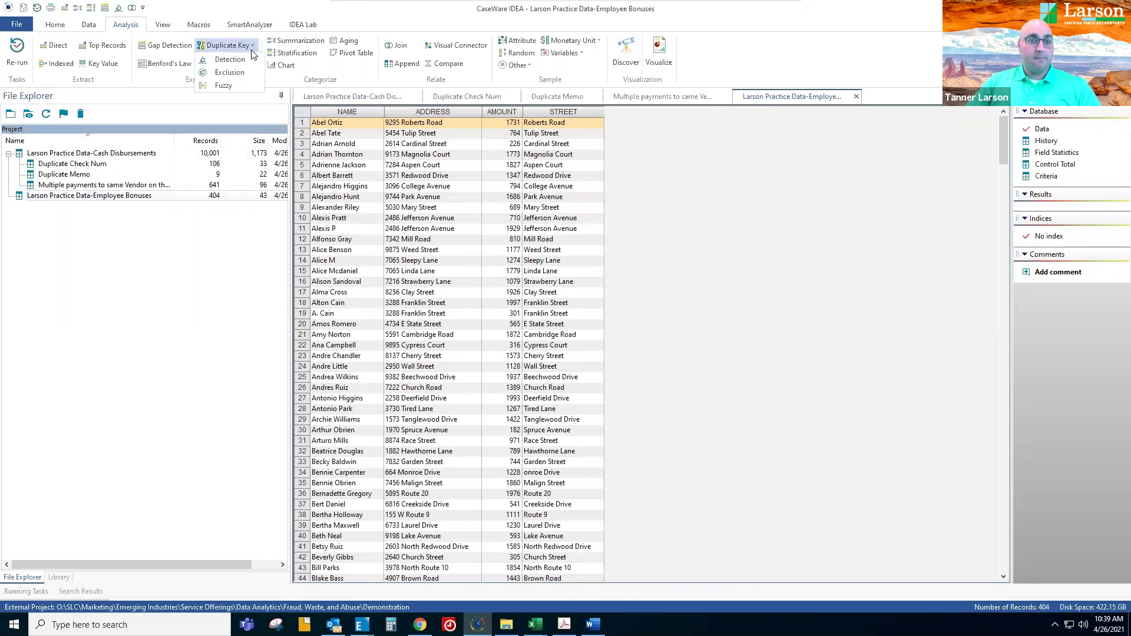
click(224, 87)
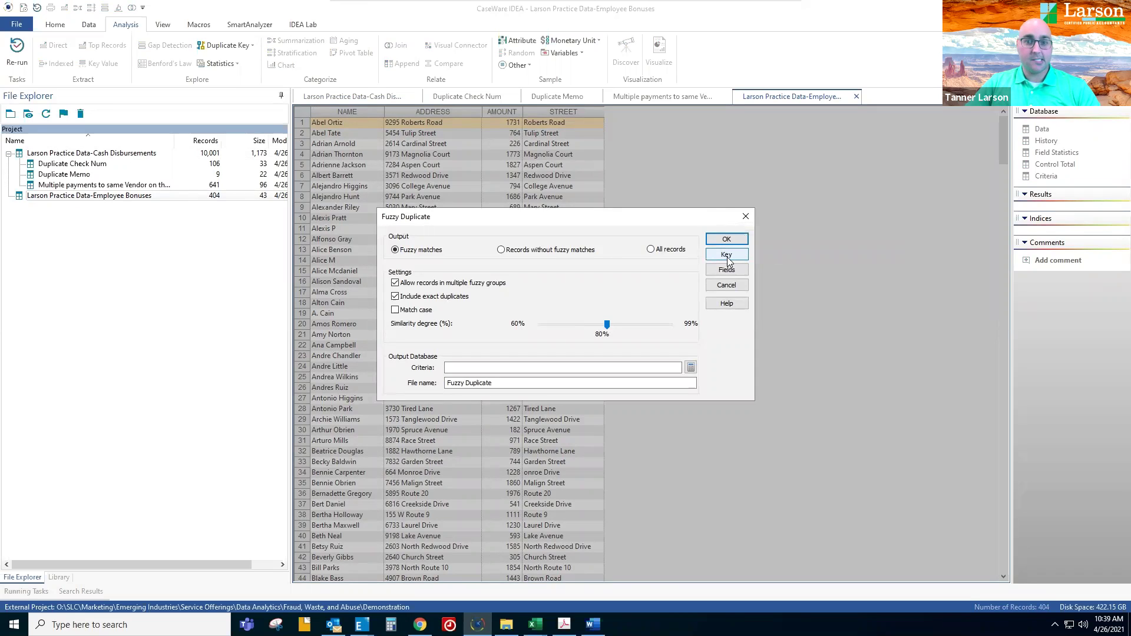
click(726, 255)
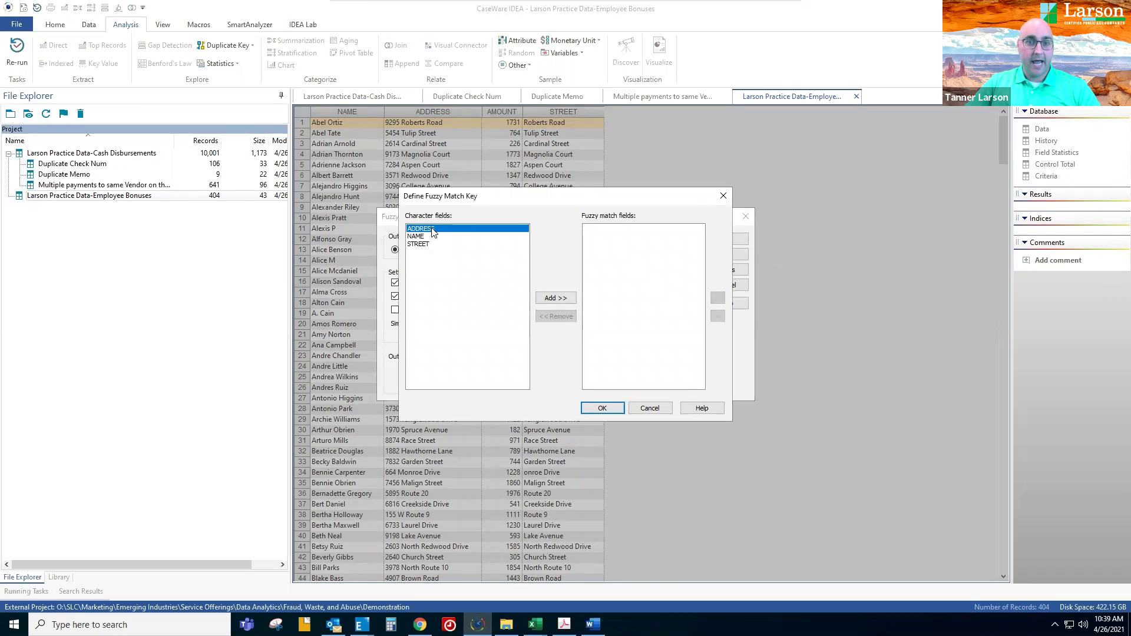
click(555, 298)
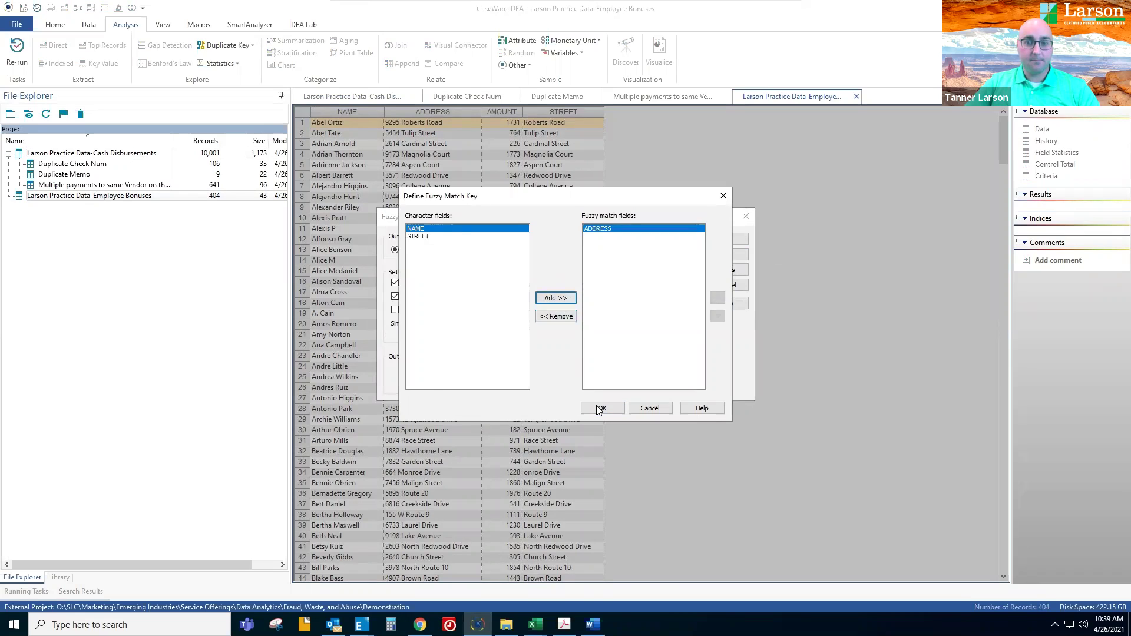
click(600, 408)
Name the fuzzy match output Duplicate Employee Bonuses and run the test.
drag(502, 381, 447, 382)
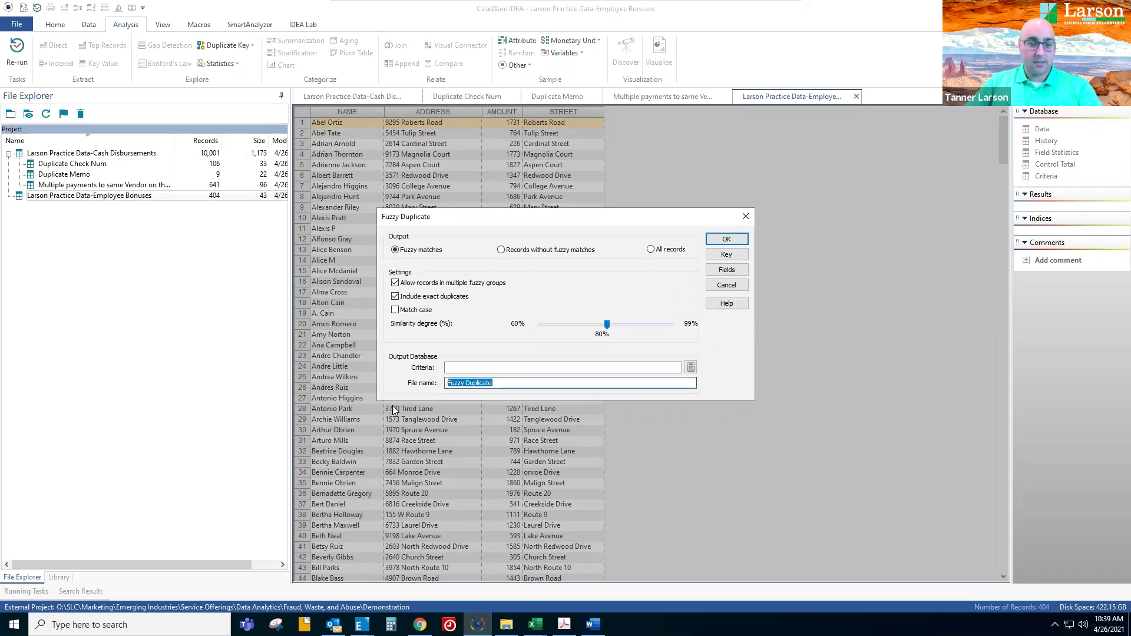
text(Duplica)
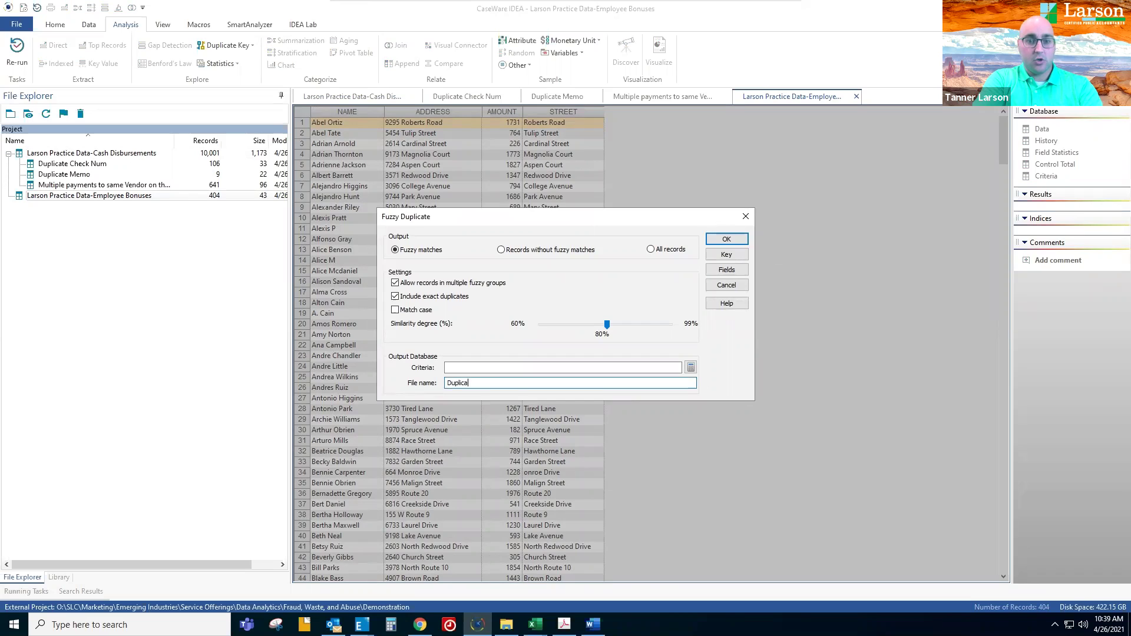
text(te Employee Bonuses)
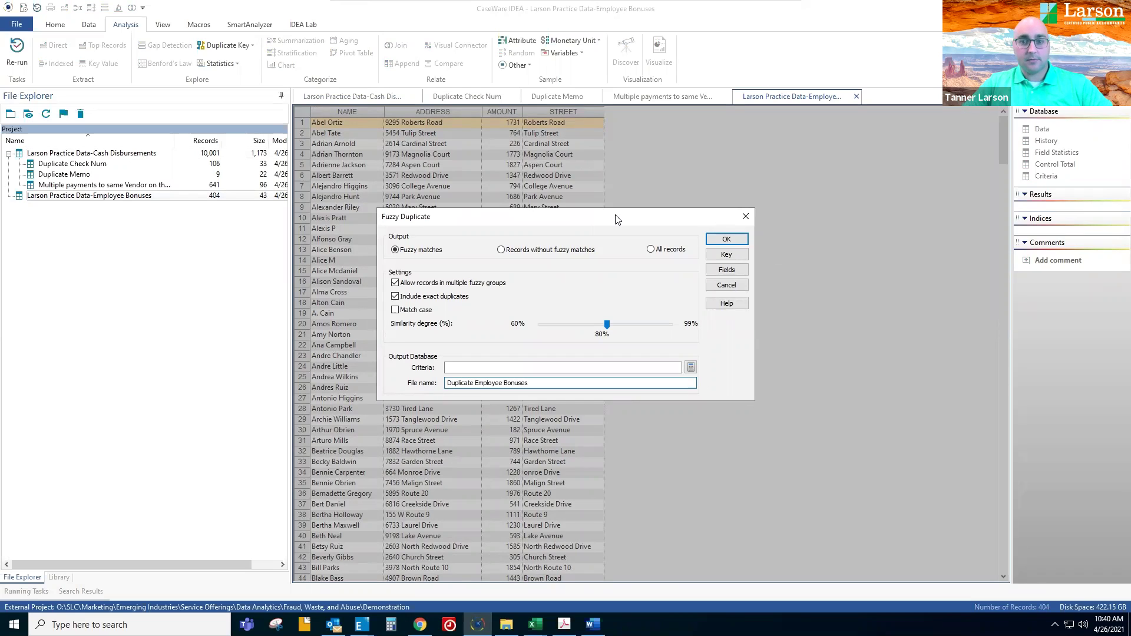
click(716, 240)
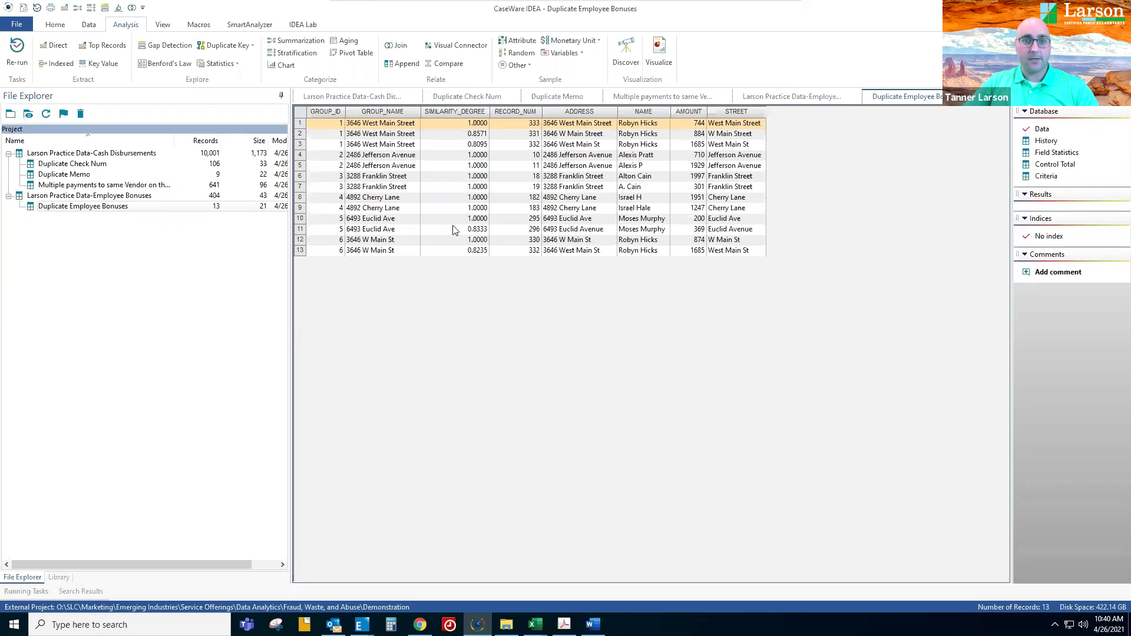
Start a Benford's Law analysis on Cash Disbursements, excluding the second digit, last two digits, second order and summation tests.
click(364, 99)
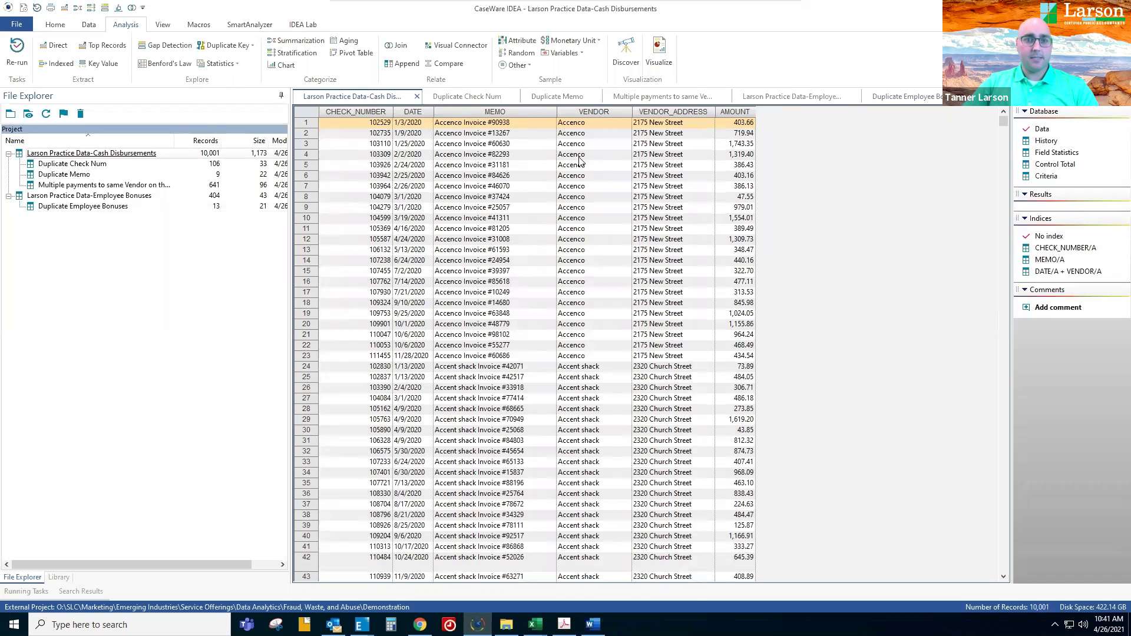
click(180, 65)
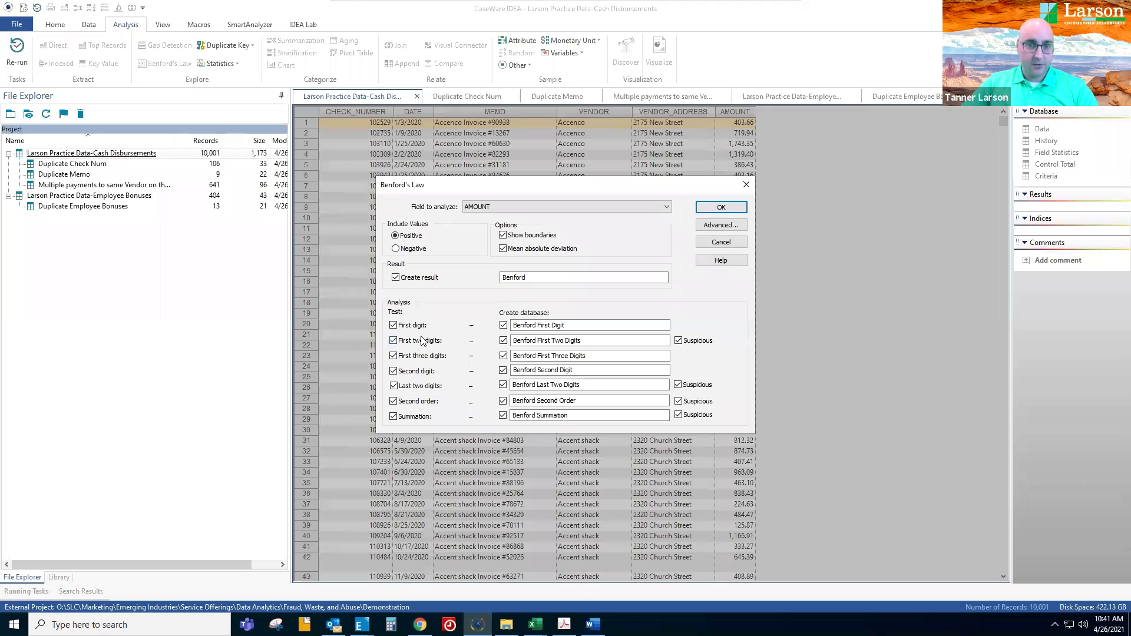
click(393, 371)
click(393, 386)
click(393, 401)
click(393, 417)
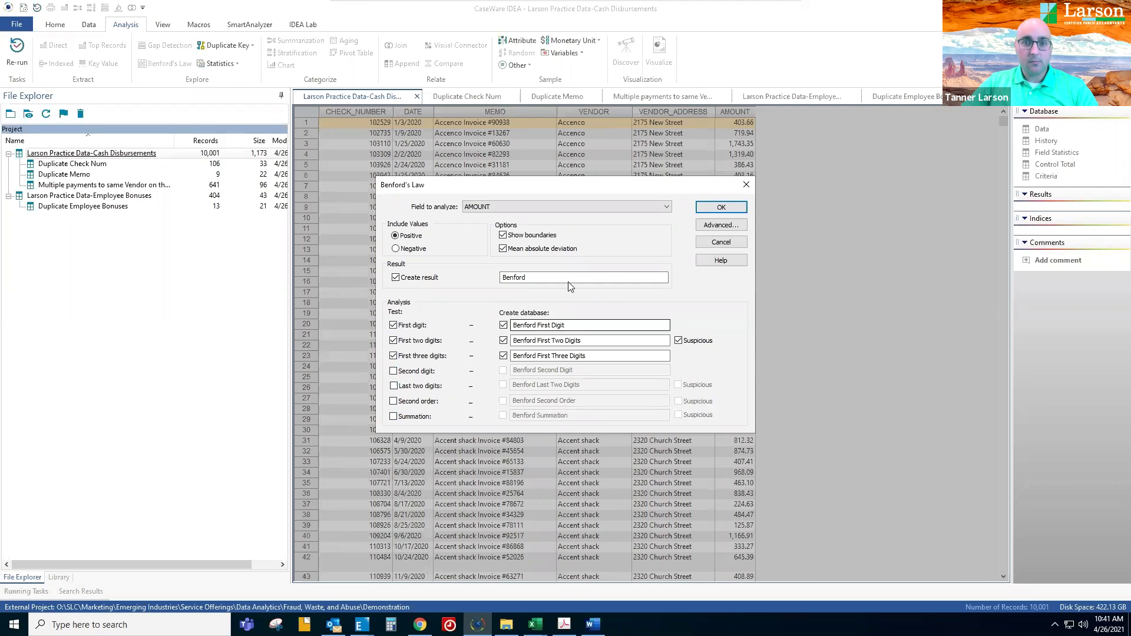
Name the result Benford's Law Analysis, keep AMOUNT as the field to analyze, and run the analysis.
click(530, 277)
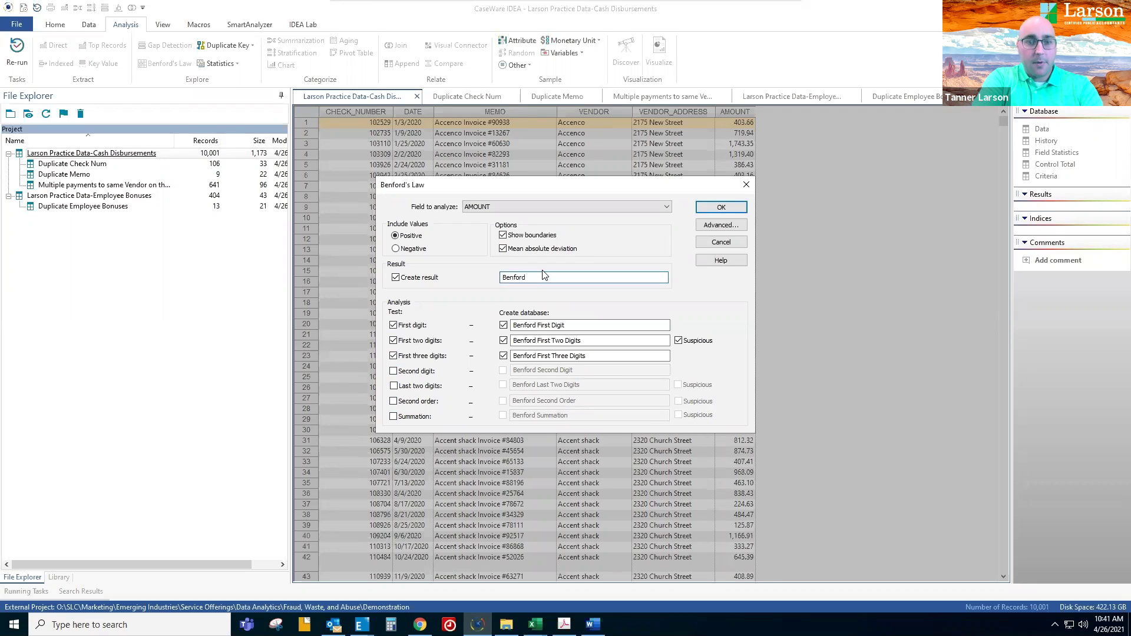
text('s Law Analysis)
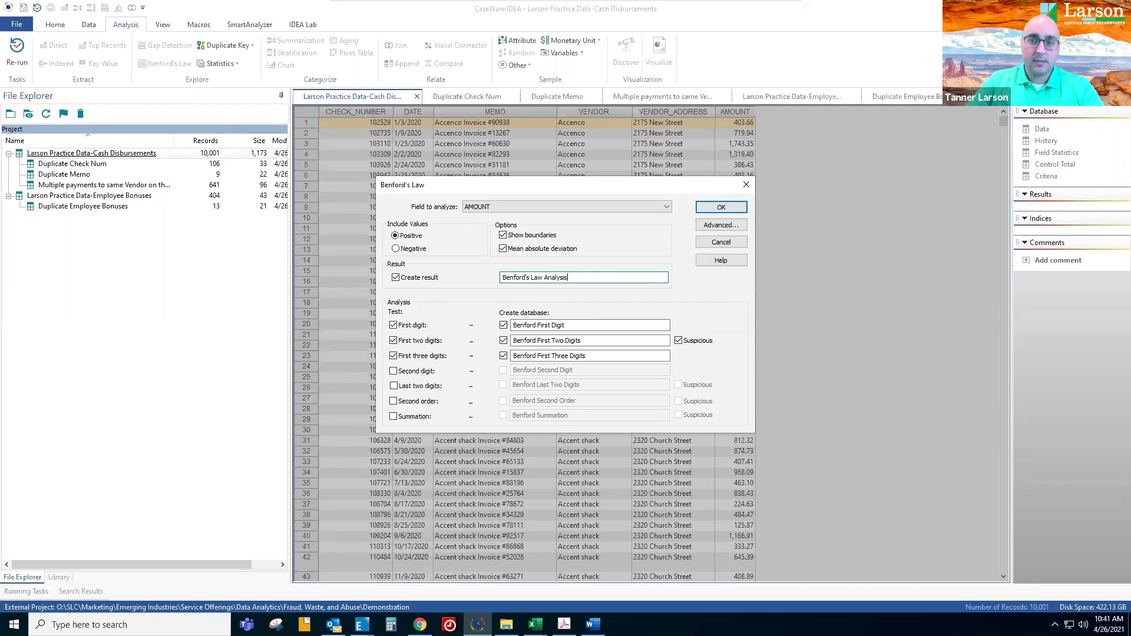
click(666, 207)
click(488, 219)
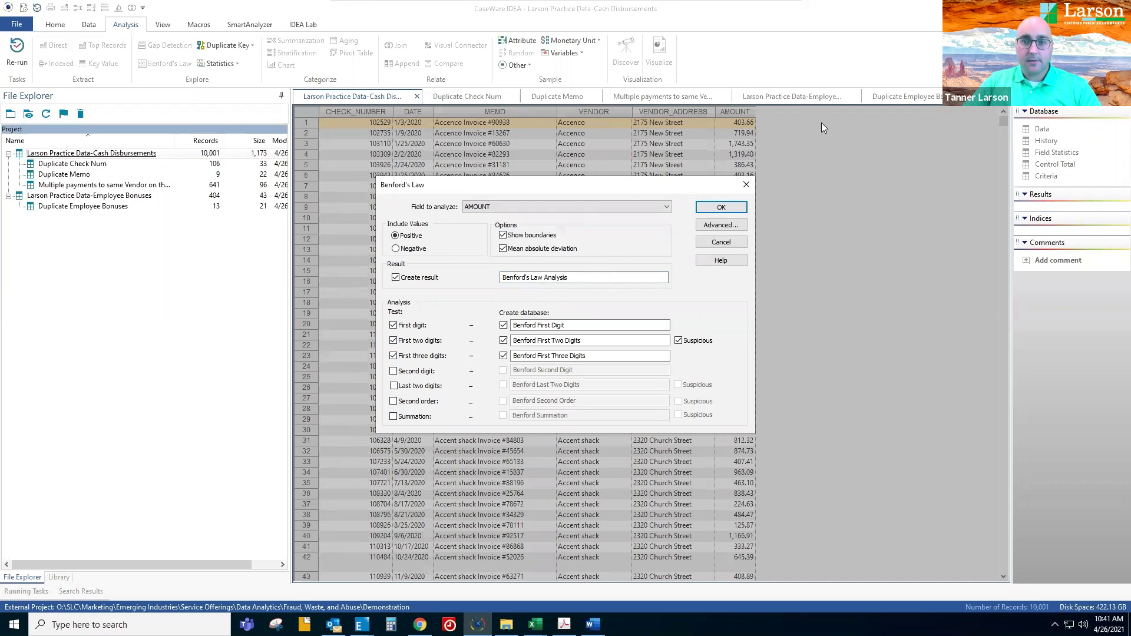
click(721, 207)
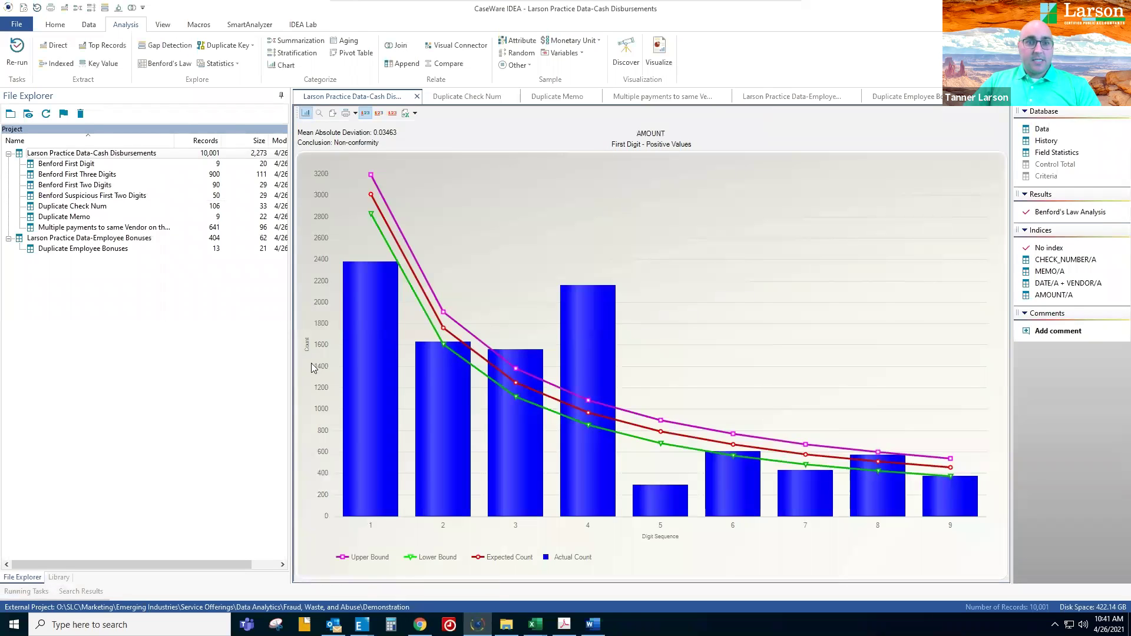
Compare the Benford charts for different leading digit counts and examine the bar for first digit 4.
click(378, 113)
click(392, 113)
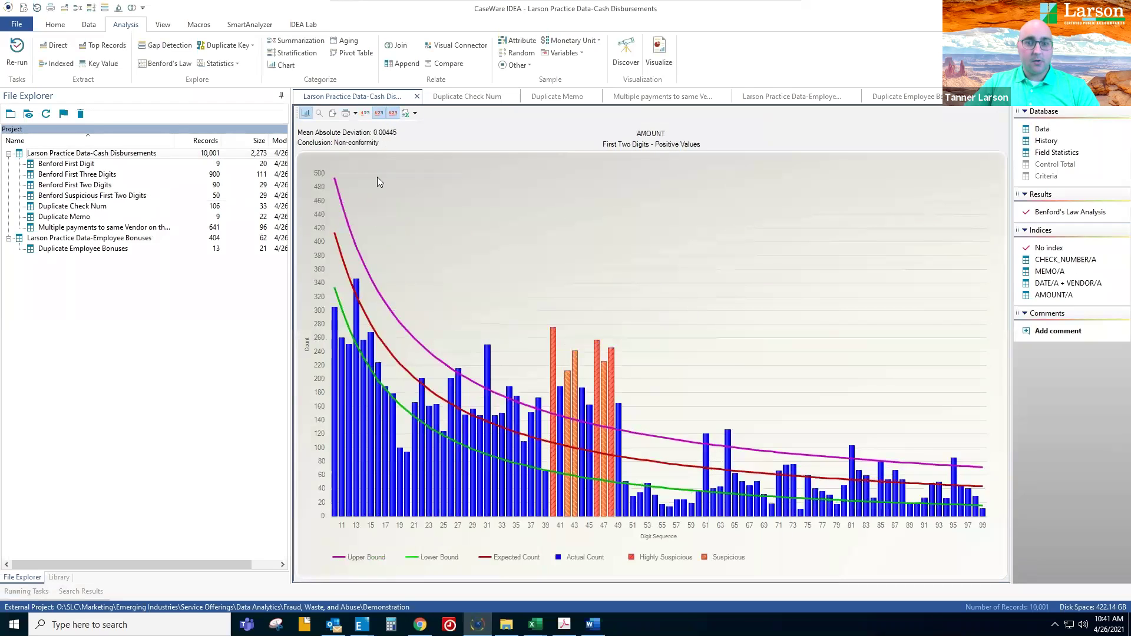
click(365, 113)
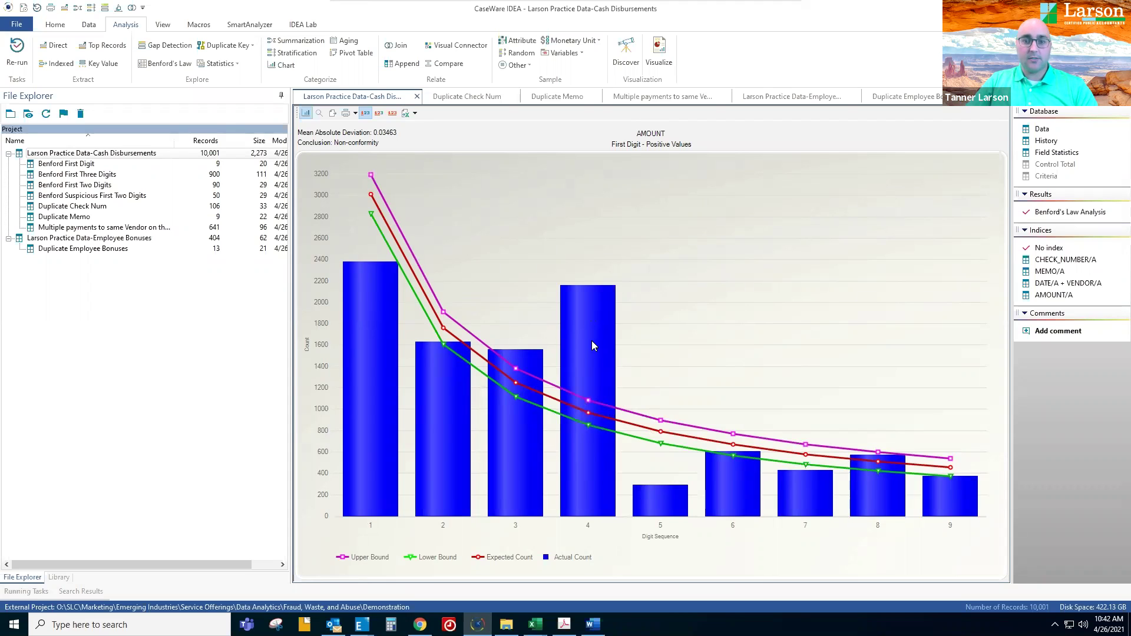
click(576, 386)
click(596, 437)
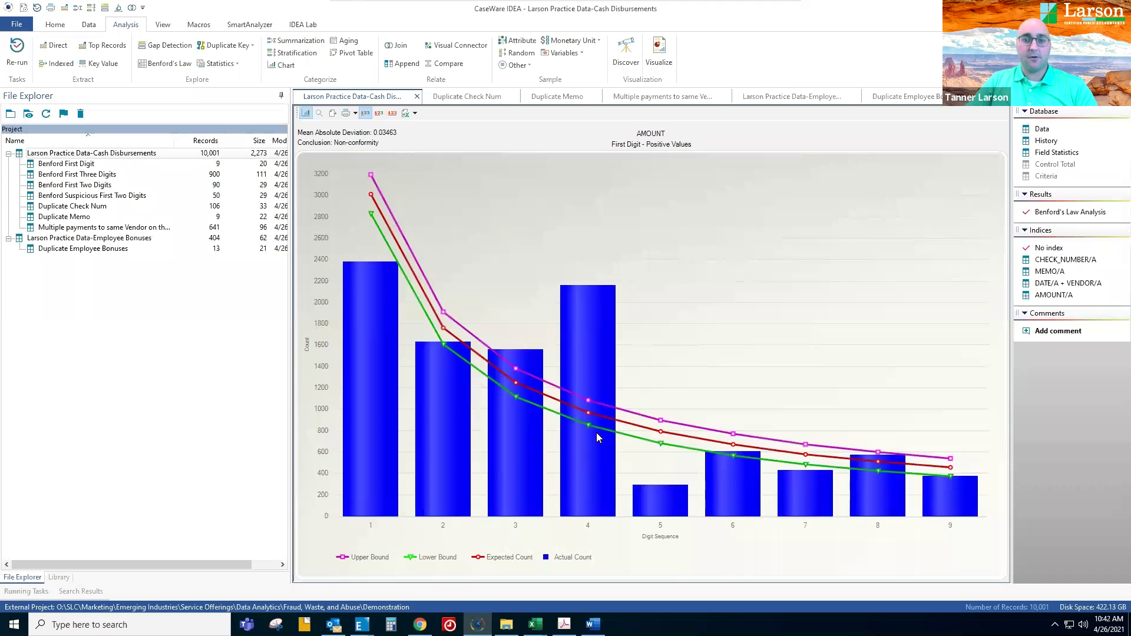